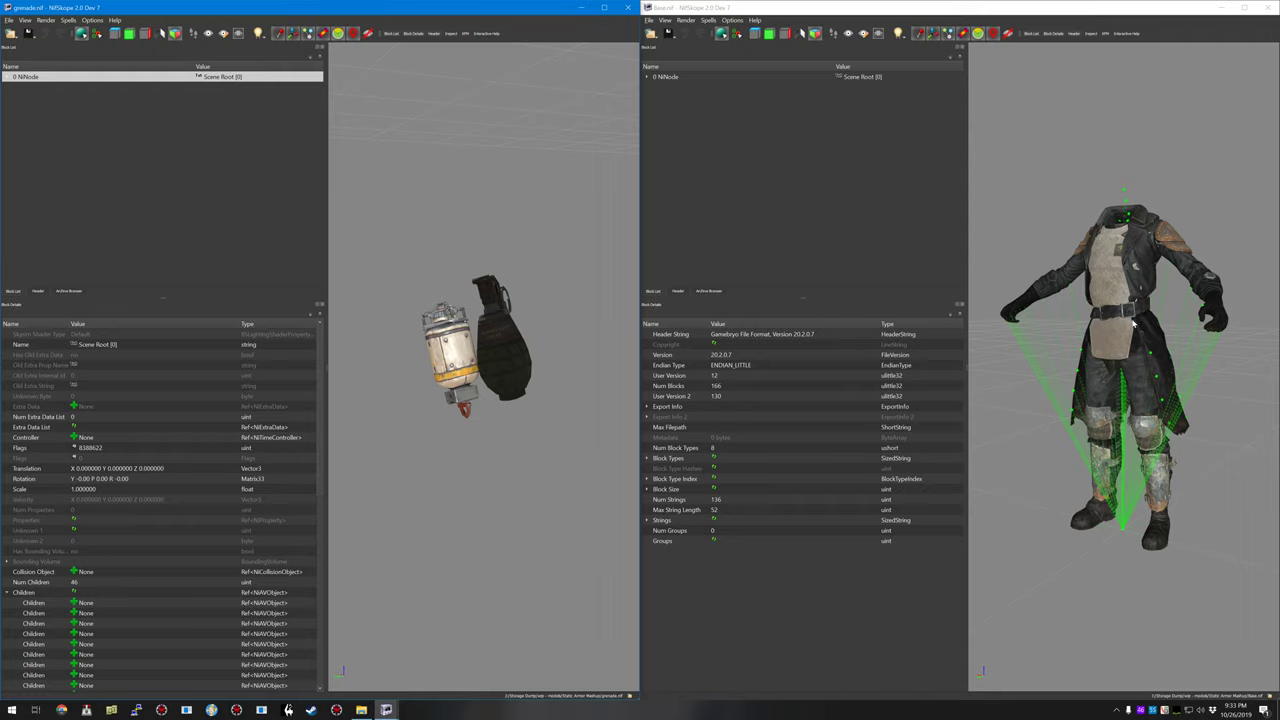
Step: Launch Outfit Studio, load Base.nif, and add grenade.nif into the same project
left_click(361, 709)
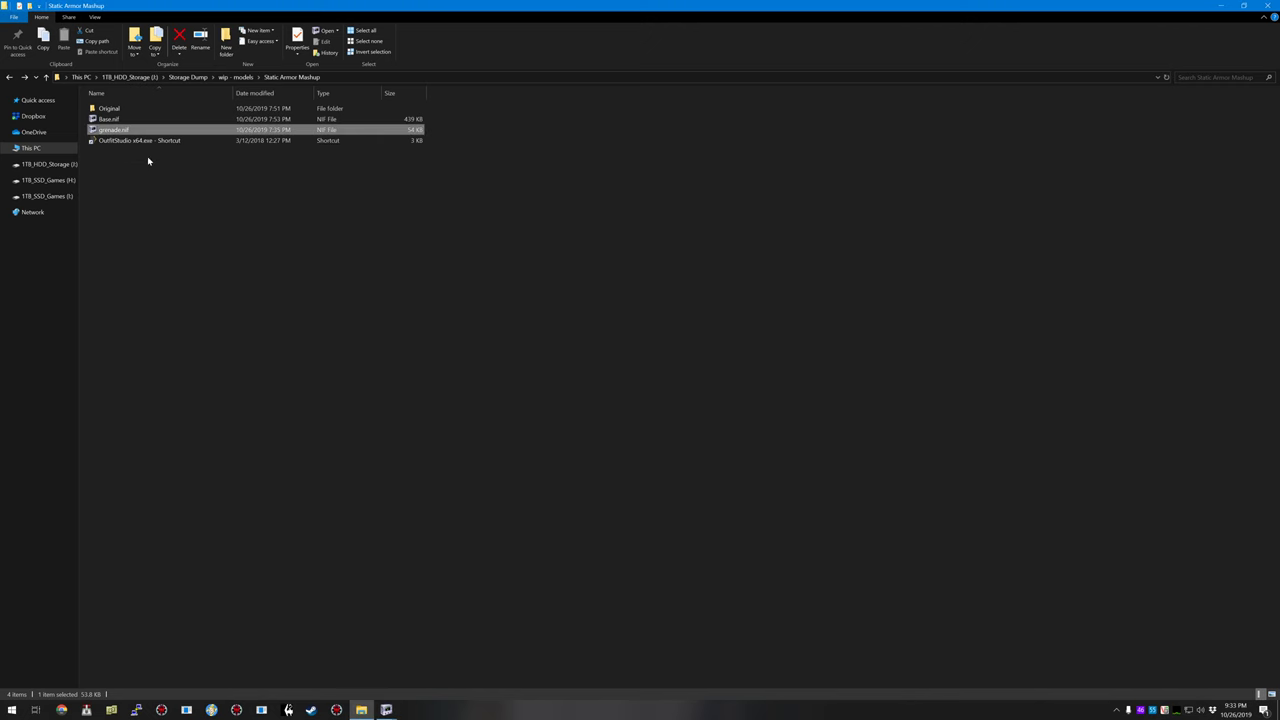
double_click(139, 142)
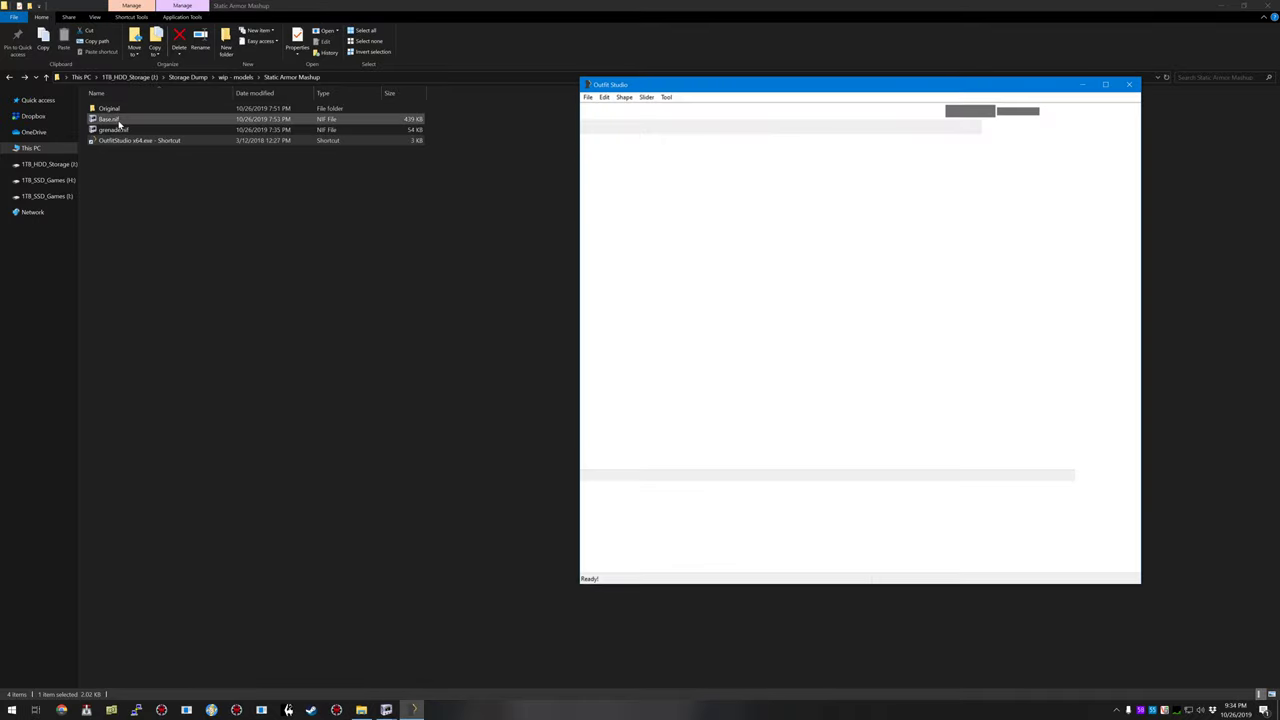
left_click_drag(110, 122, 767, 280)
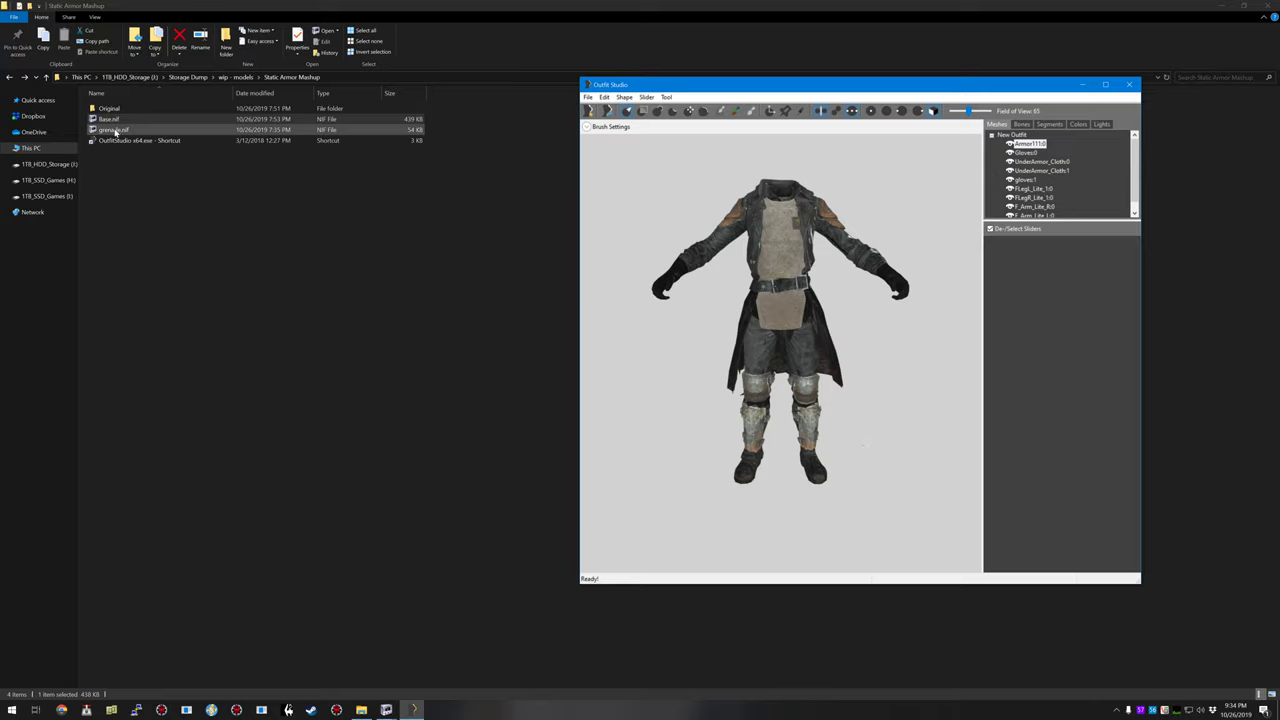
left_click_drag(113, 130, 692, 371)
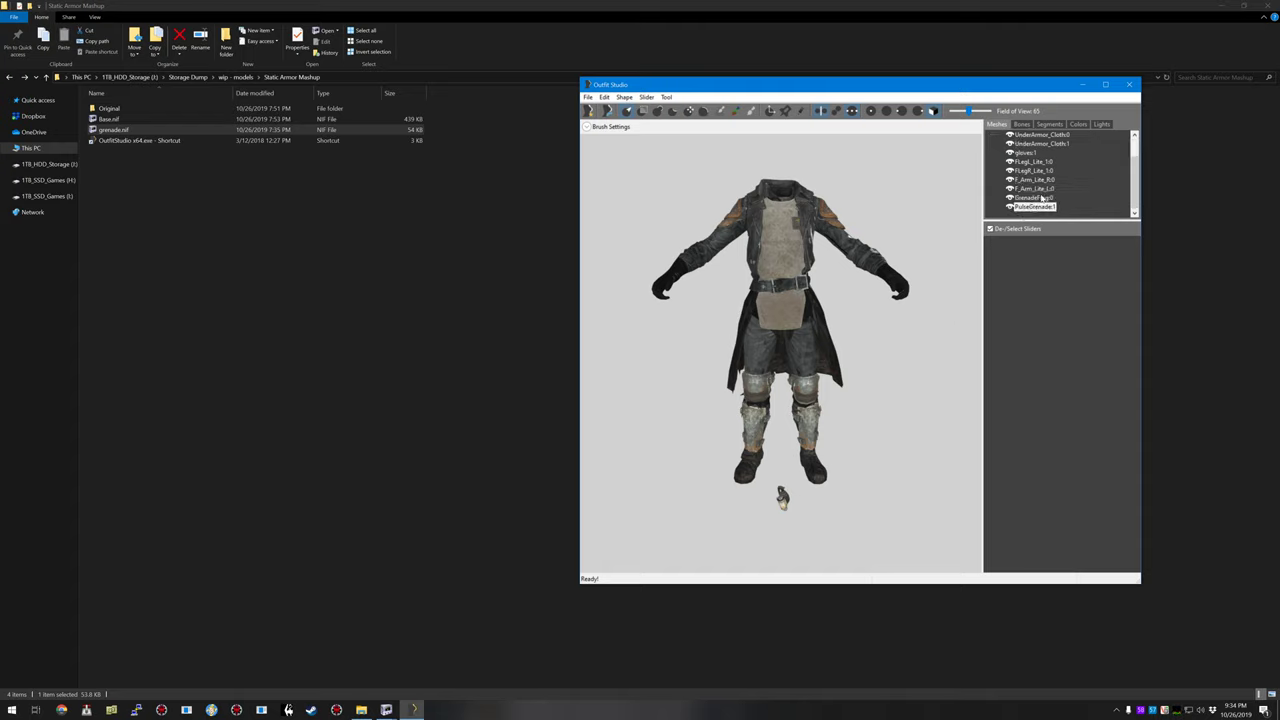
Step: Move GrenadeFrag:0 and PulseGrenade:1 from the feet up onto the armour's hip belt
left_click(1042, 199, "ctrl")
left_click(960, 214)
left_click(771, 110)
left_click_drag(781, 463, 847, 285)
right_click_drag(840, 324, 814, 363)
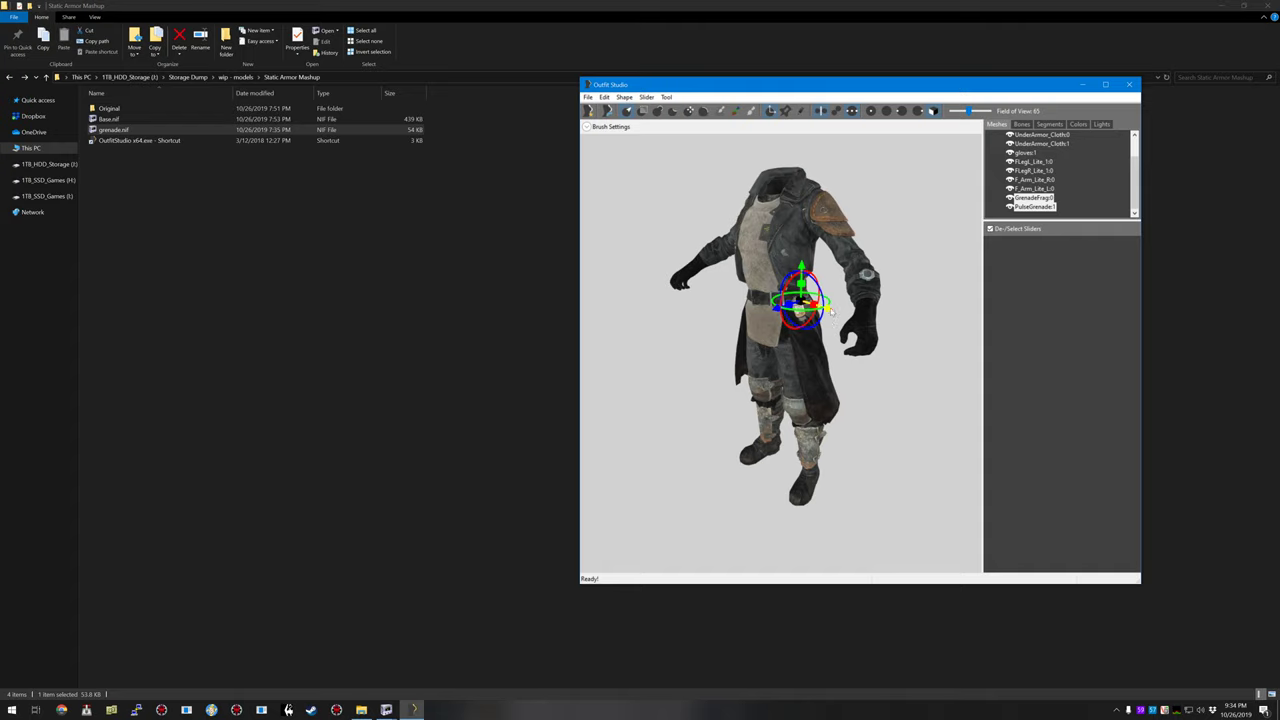
left_click_drag(827, 309, 833, 313)
left_click(771, 111)
Step: Select the armour meshes and step through bone weights starting from Belly_skin
left_click(1038, 207)
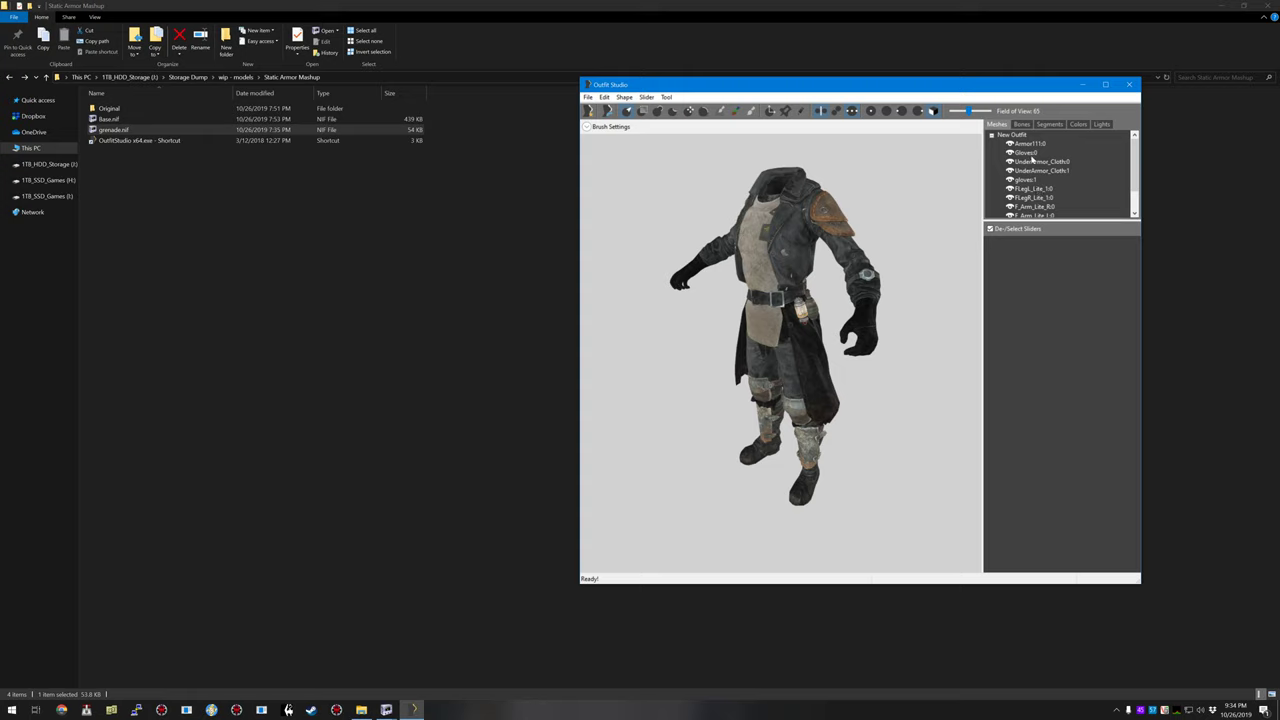
left_click(1030, 140, "shift")
left_click(1021, 124)
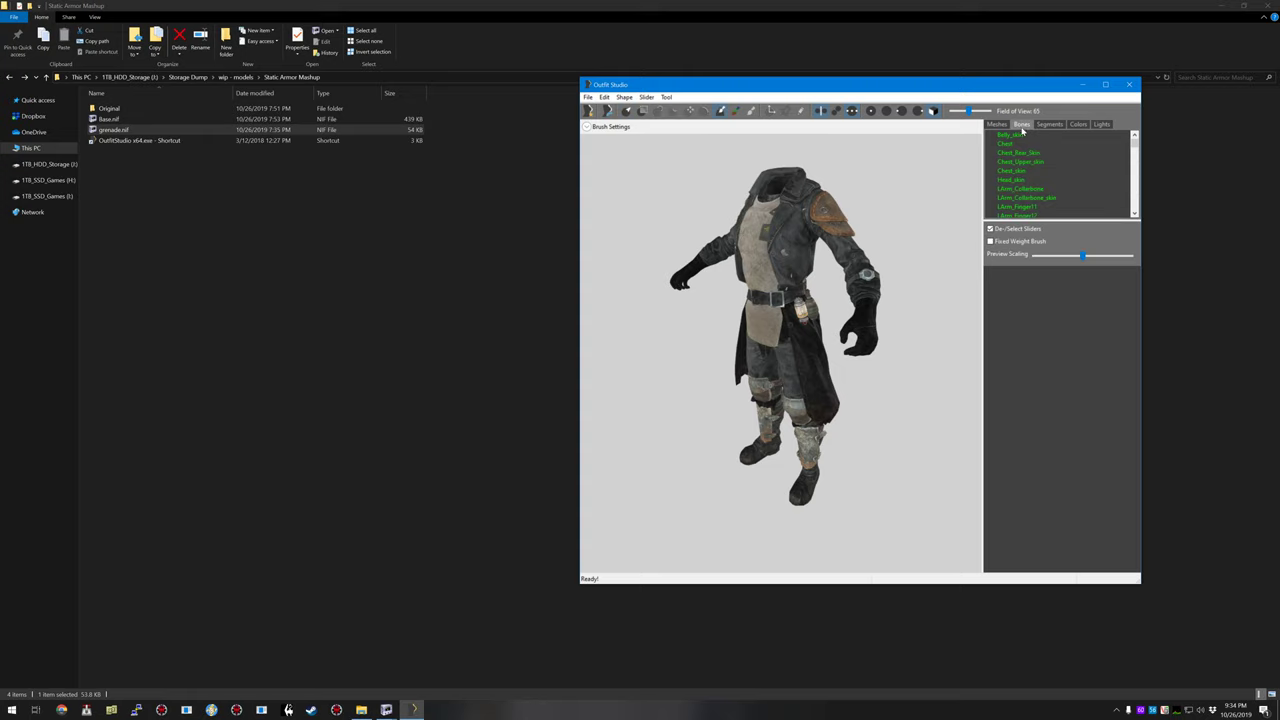
left_click(1012, 134)
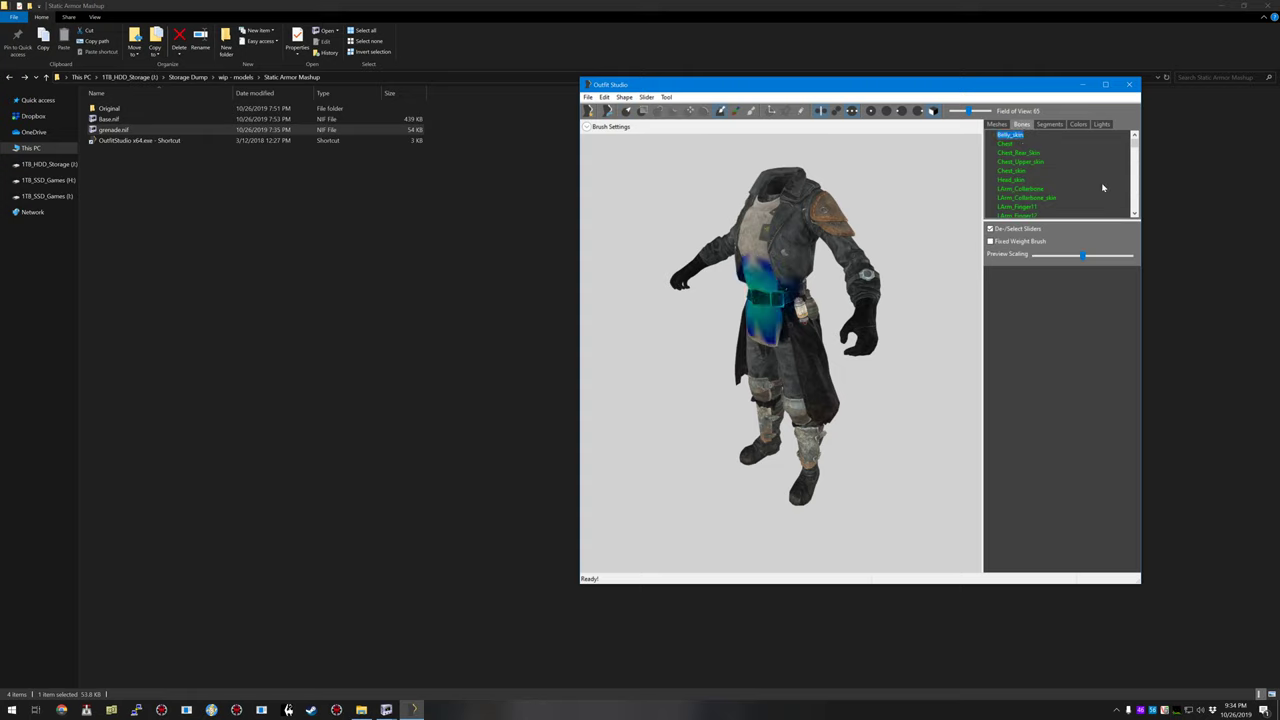
key("Down")
key("Down")
key("Down")
key("Down")
key("Down")
key("Down")
key("Down")
key("Down")
key("Down")
key("Down")
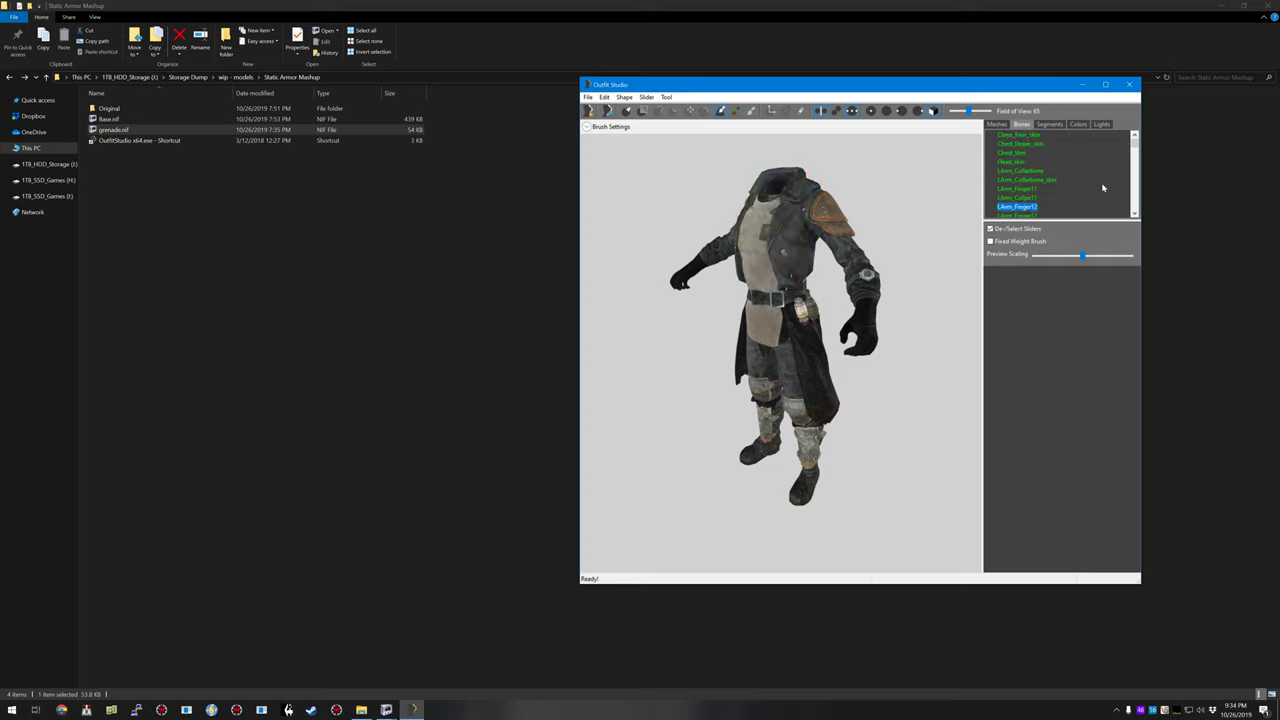
key("Down")
key("Down")
key("Down")
key("Down")
key("Down")
key("Down")
key("Down")
key("Down")
key("Down")
key("Down")
key("Down")
key("Down")
Step: Show the Spine1_skin weights with textures hidden, zoomed in on the waist
scroll(1103, 187, "down", 4)
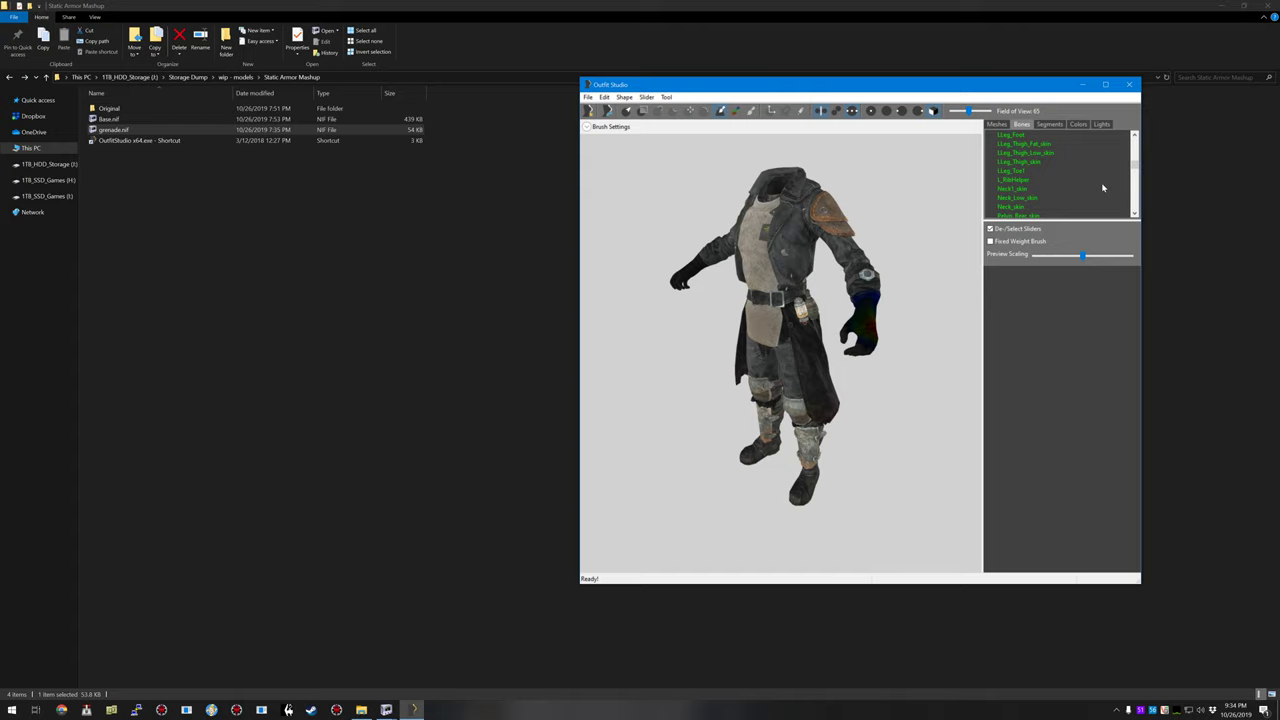
scroll(1068, 180, "down", 6)
left_click(1017, 190)
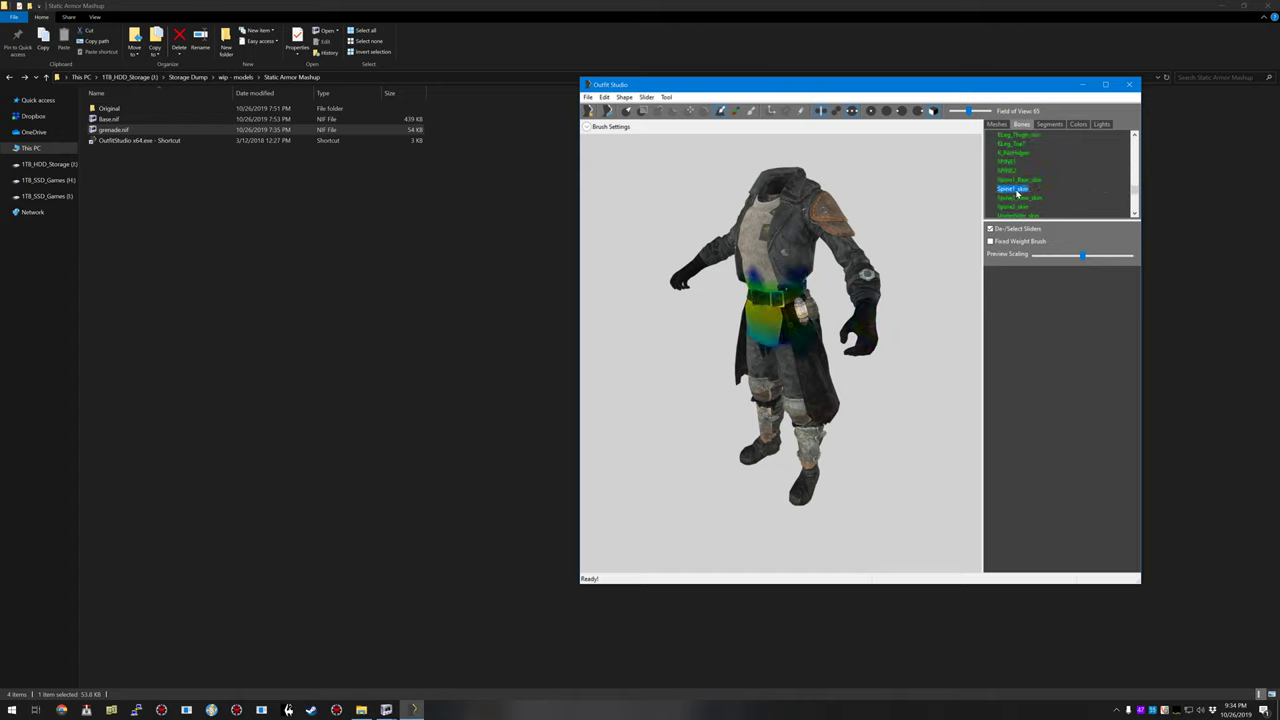
key("t")
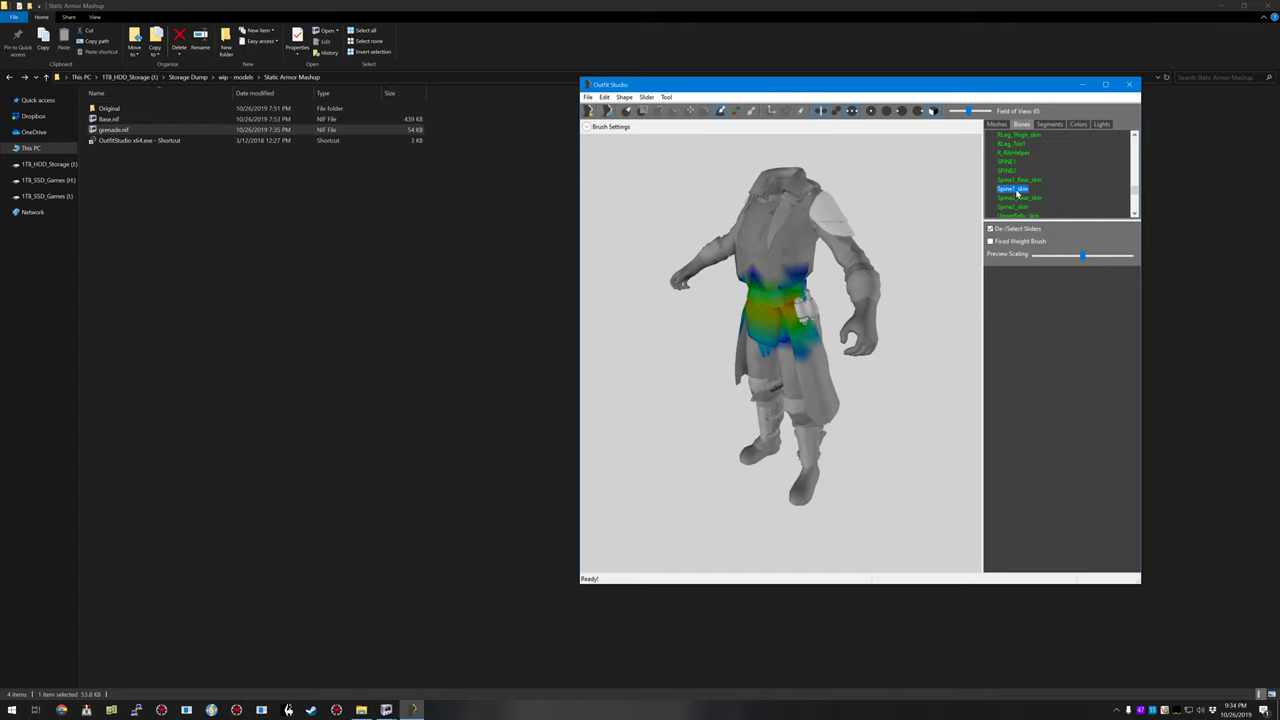
scroll(825, 315, "up", 4)
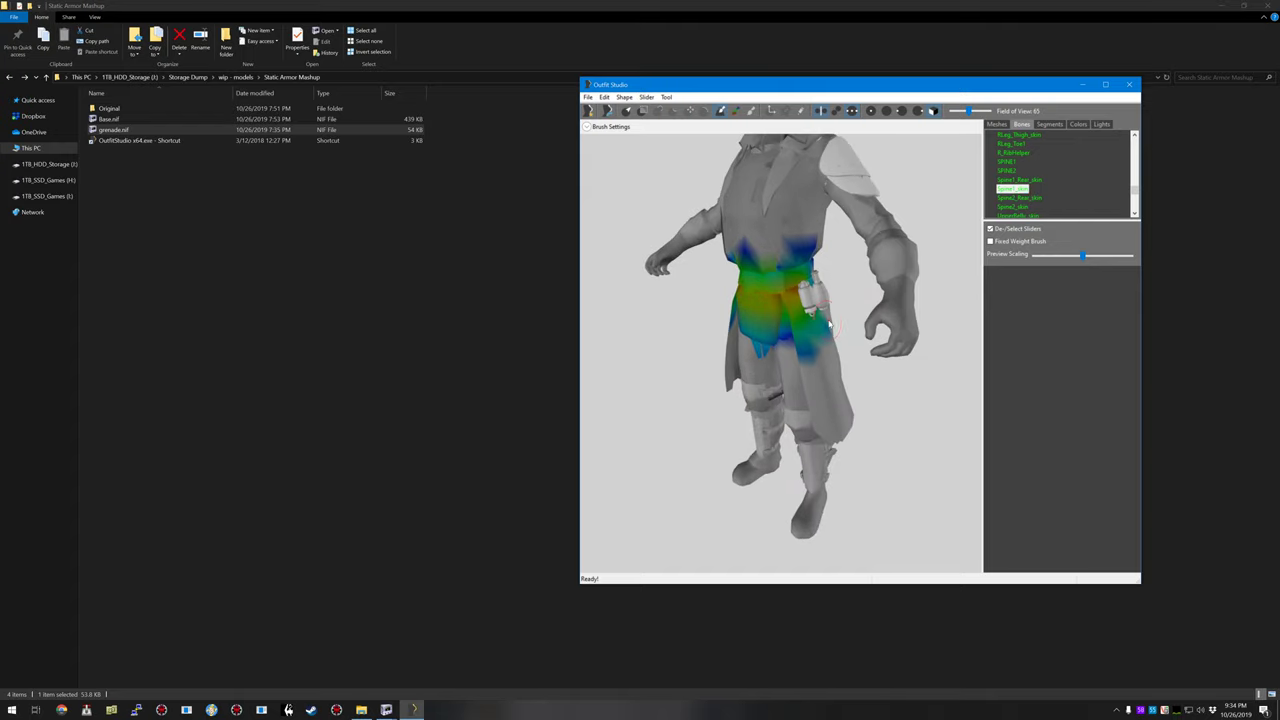
scroll(829, 310, "up", 2)
mouse_move(848, 287)
right_mouse_down()
mouse_move(840, 298)
mouse_move(861, 290)
right_mouse_up()
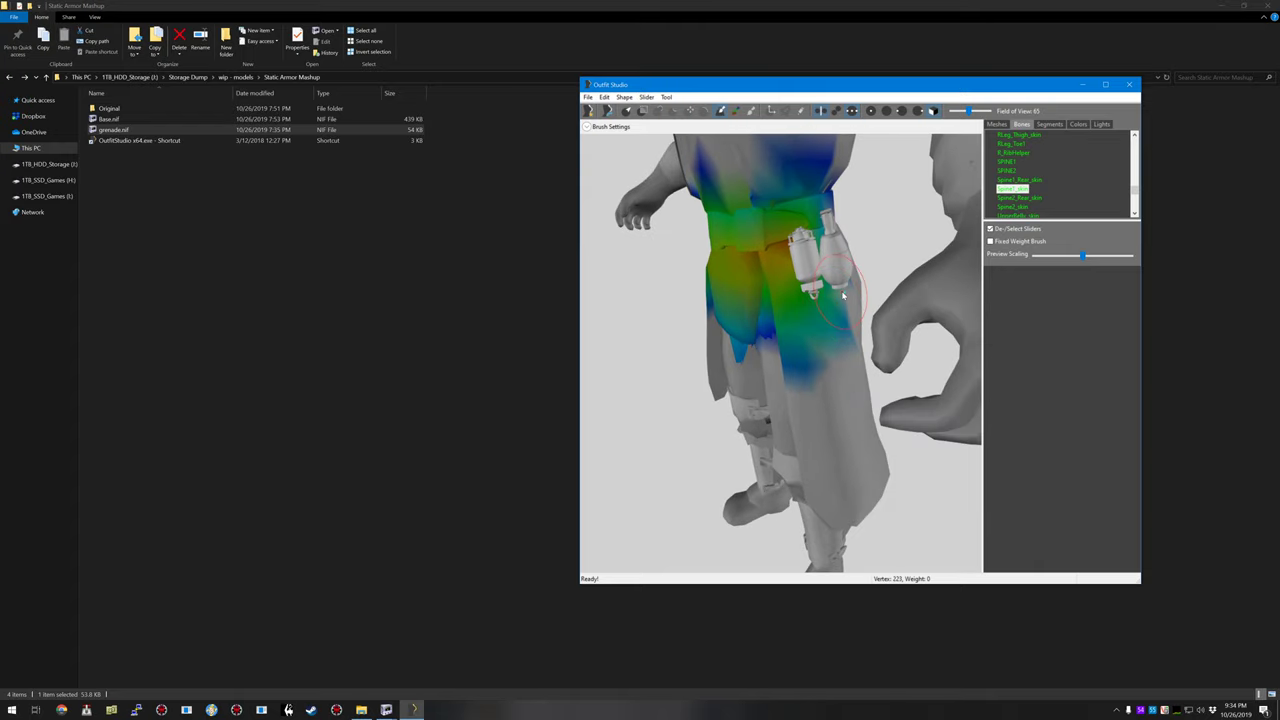
Step: Set the Armor111:0 mesh as the project's reference shape
left_click(997, 124)
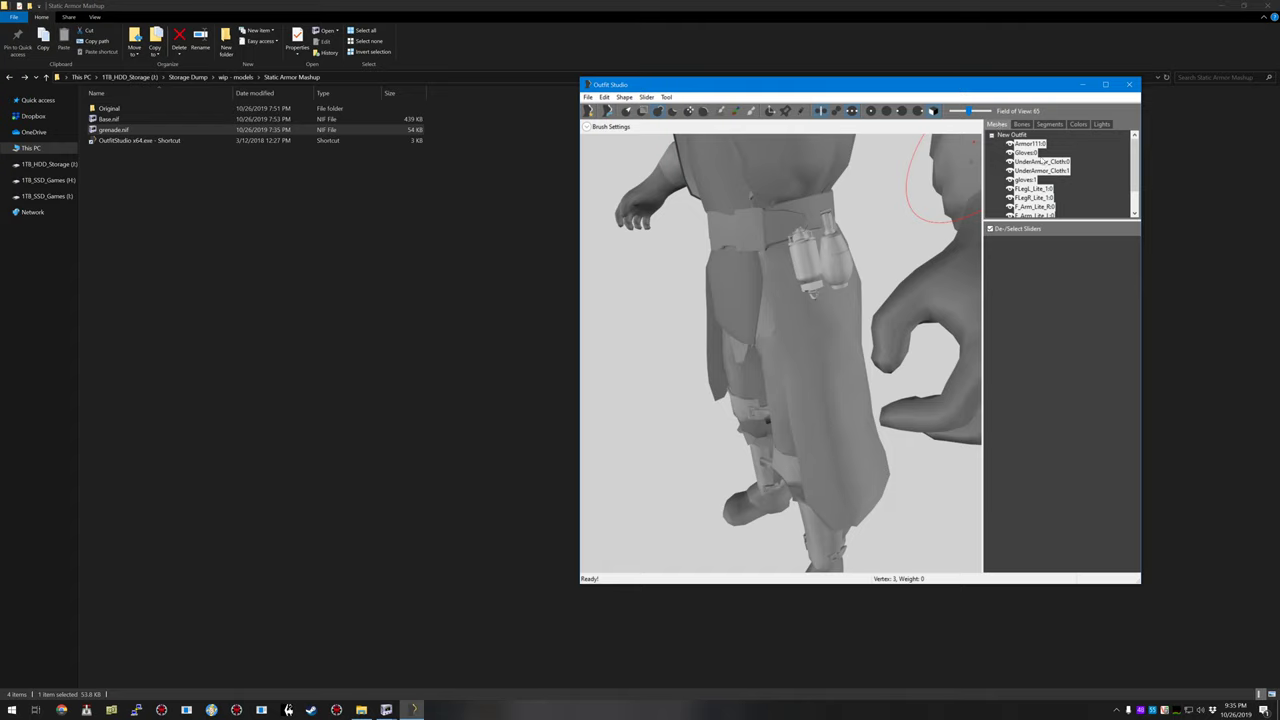
key("ctrl+a")
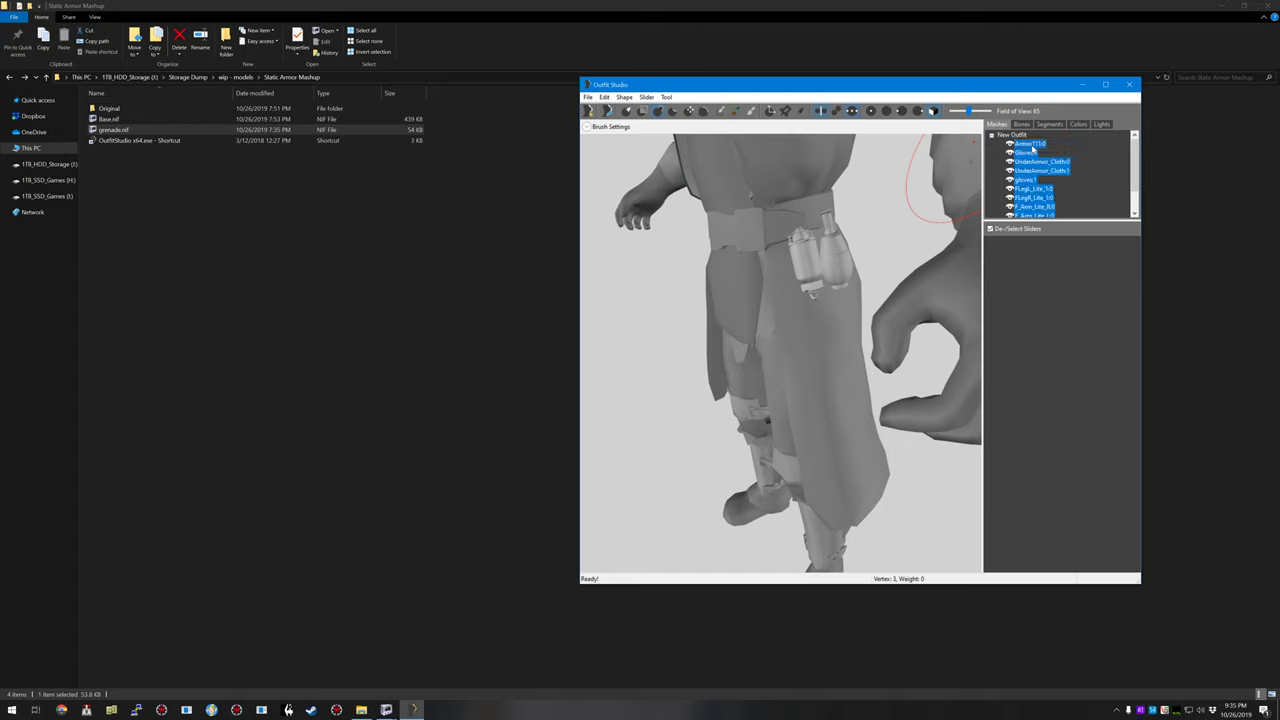
left_click(1030, 144)
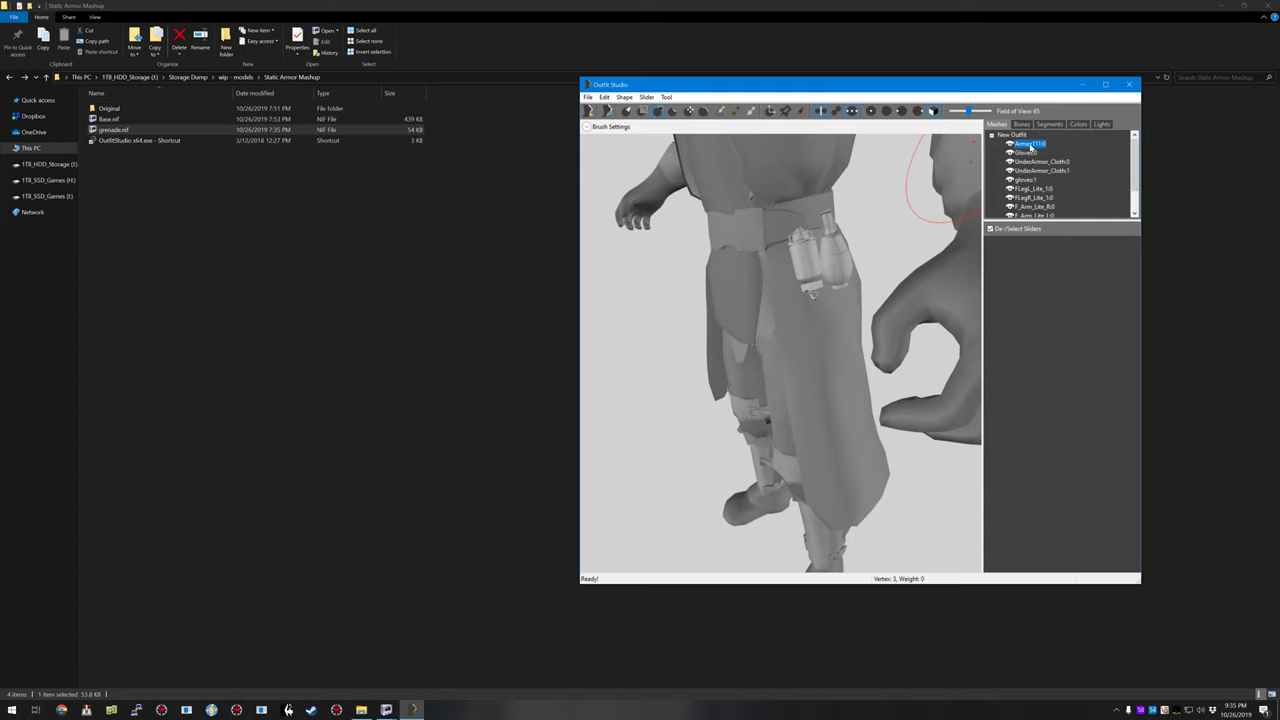
left_click(1021, 124)
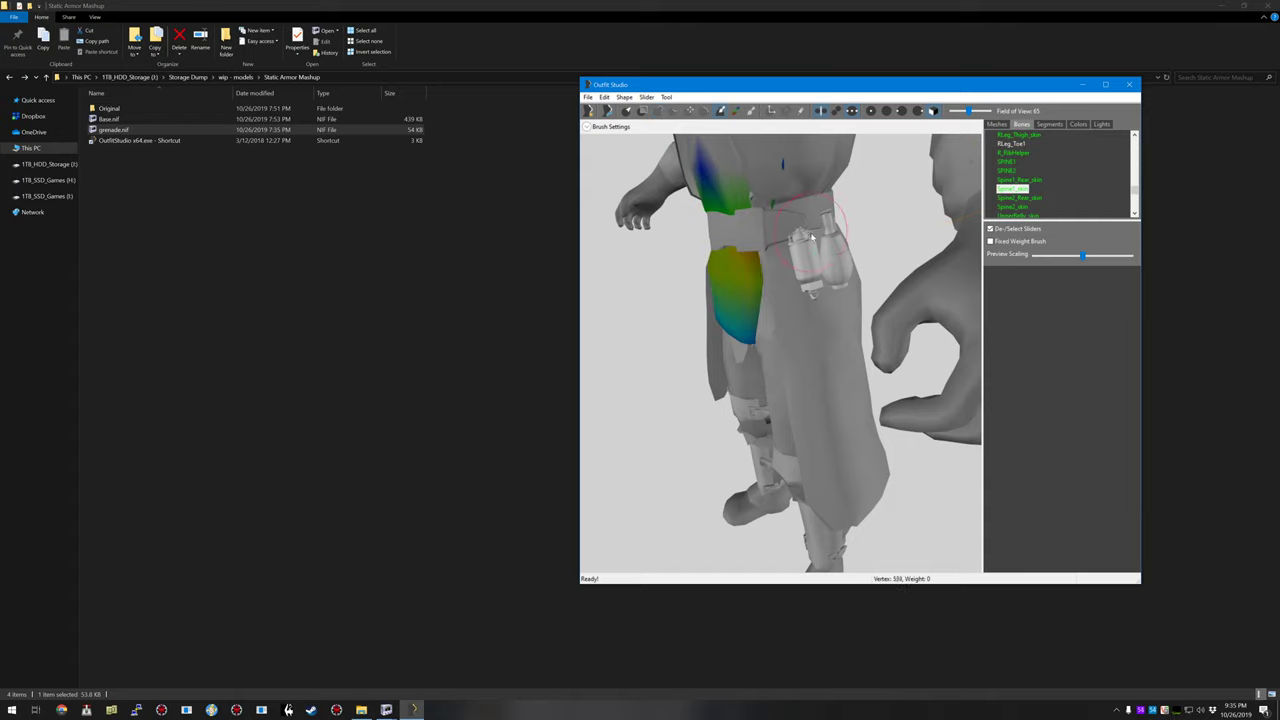
left_click(998, 124)
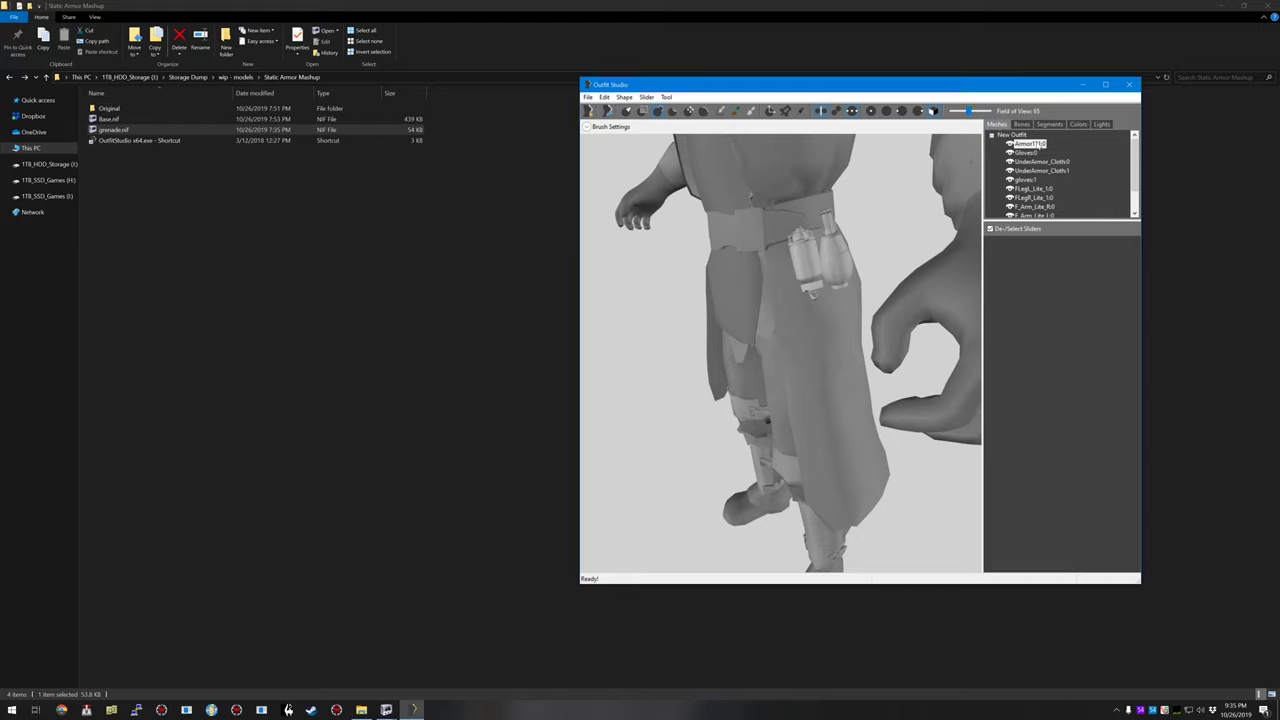
right_click(1036, 143)
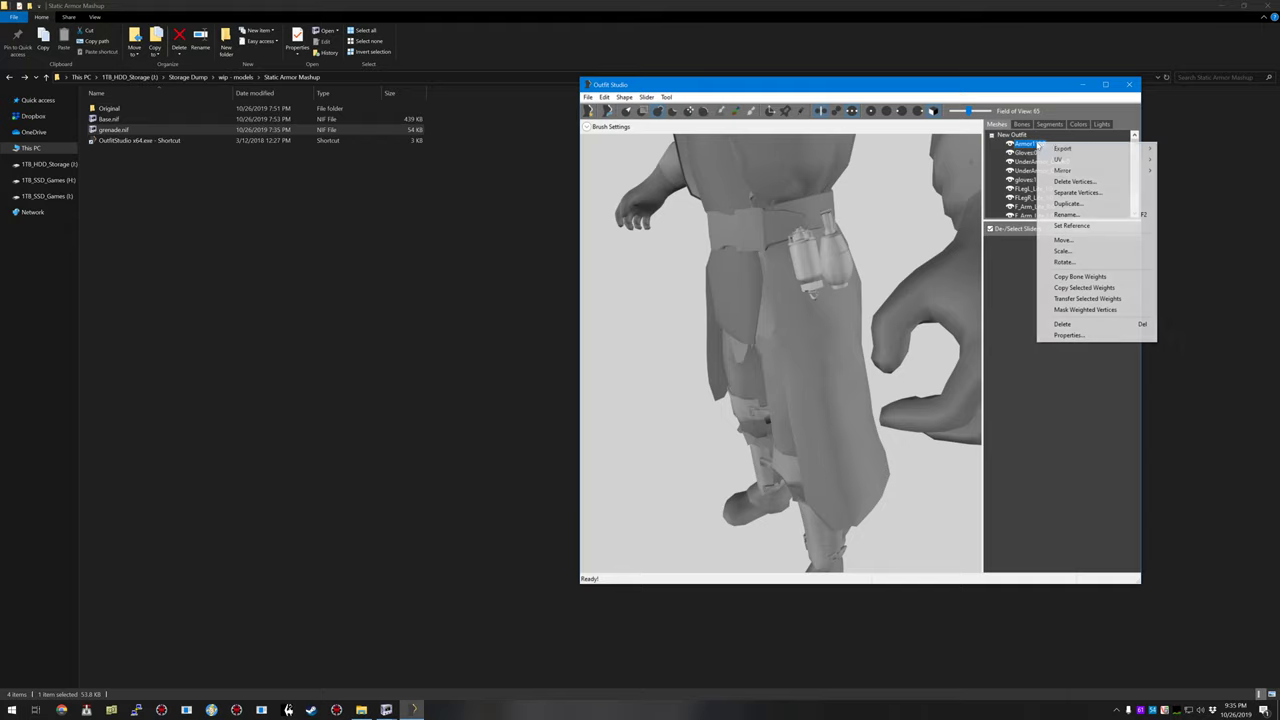
left_click(1093, 229)
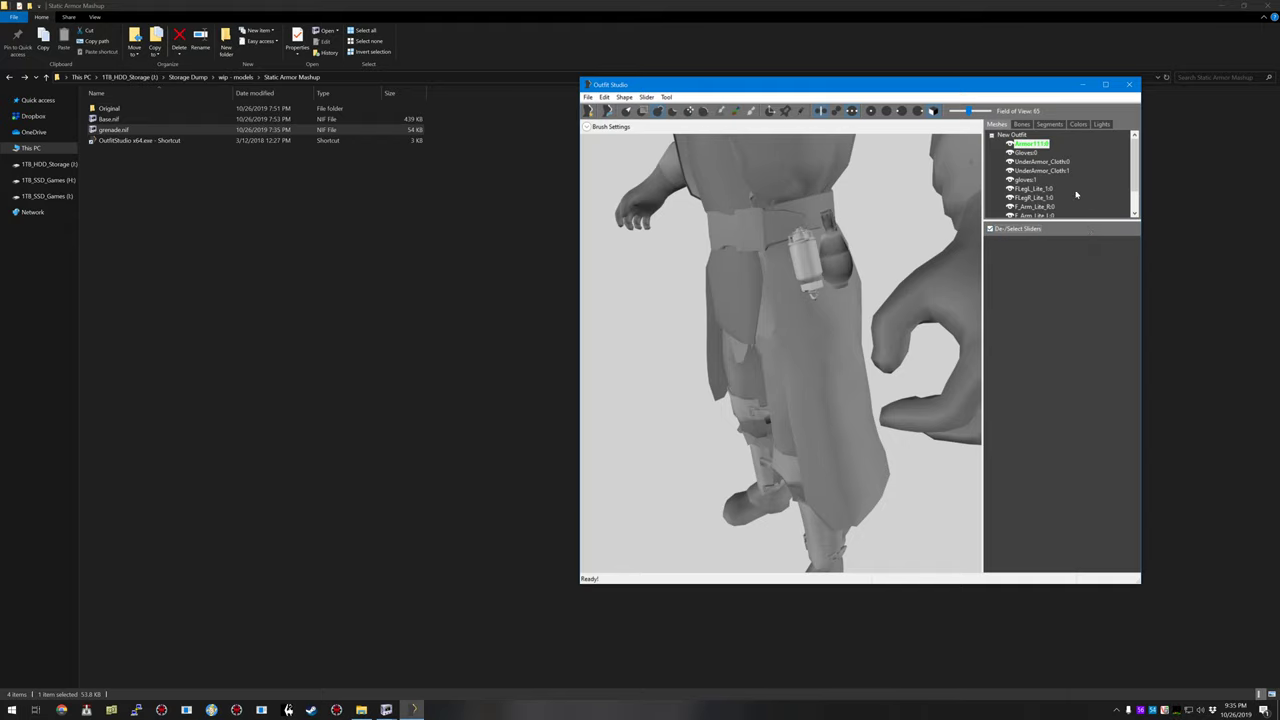
scroll(1076, 194, "down", 1)
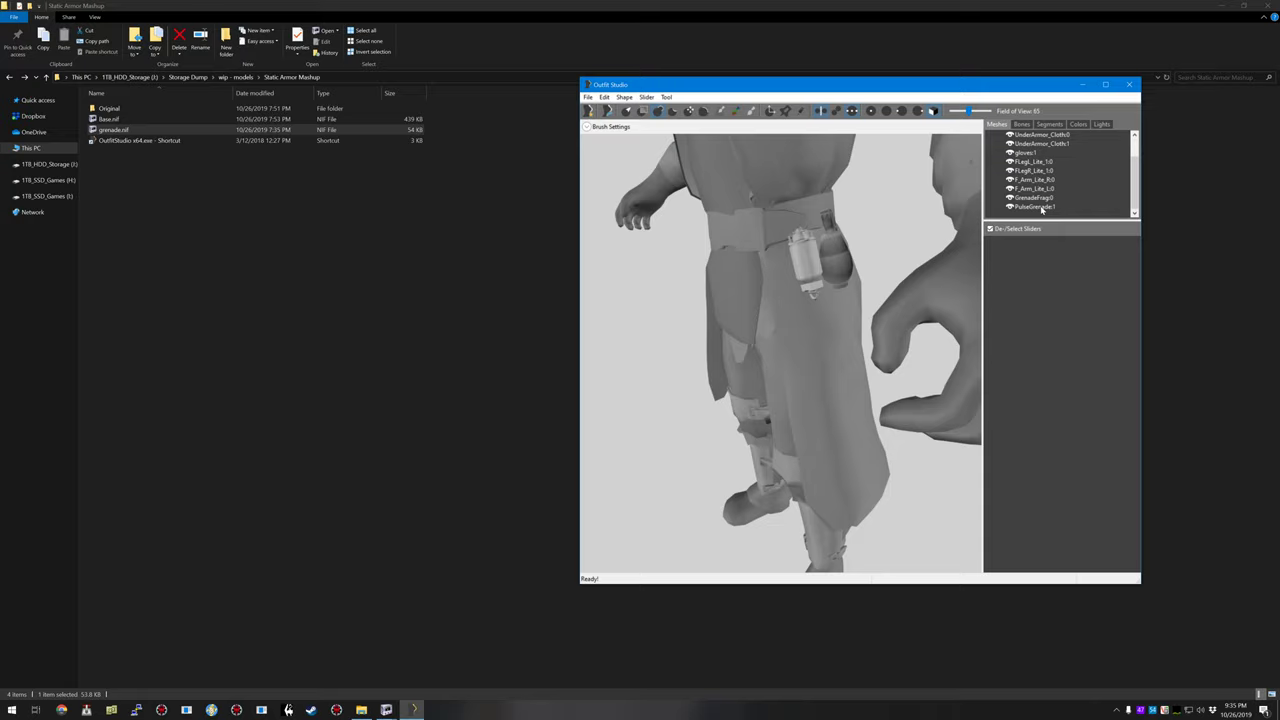
left_click(1040, 207)
Step: With GrenadeFrag:0 and PulseGrenade:1 selected, display the Spine1_skin bone weights
left_click(1037, 198, "ctrl")
right_click(1036, 203)
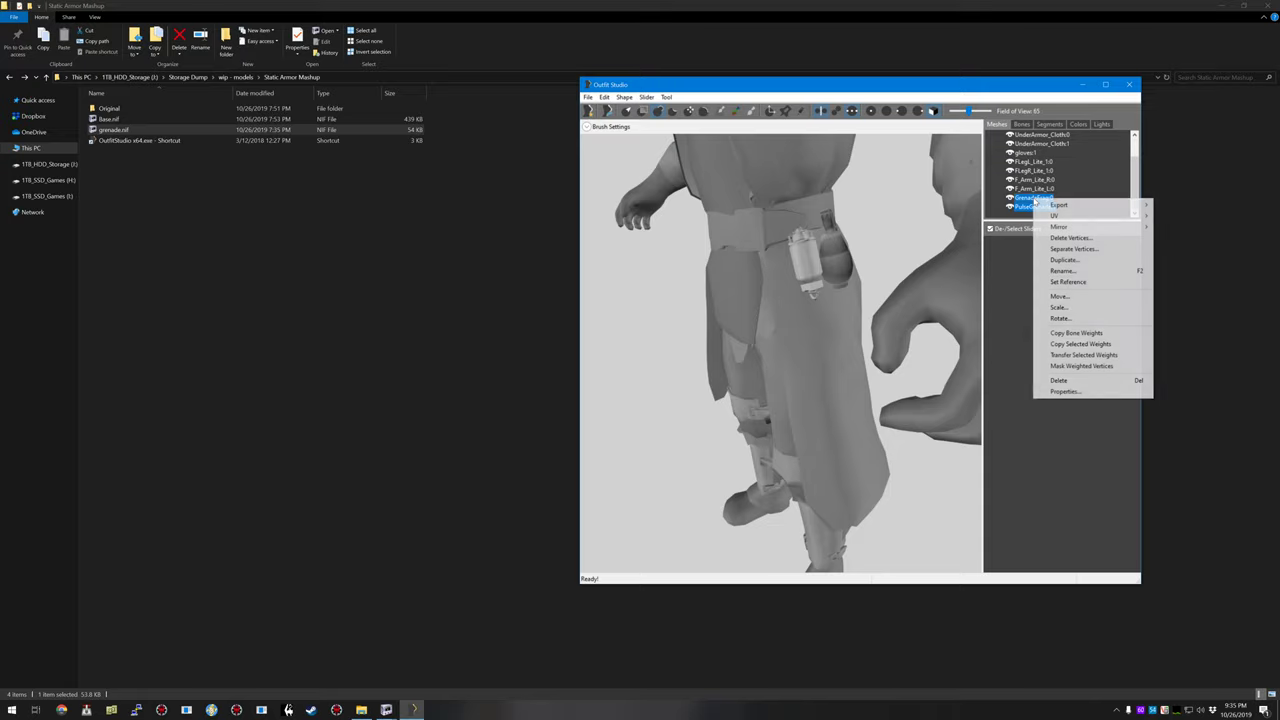
left_click(1021, 124)
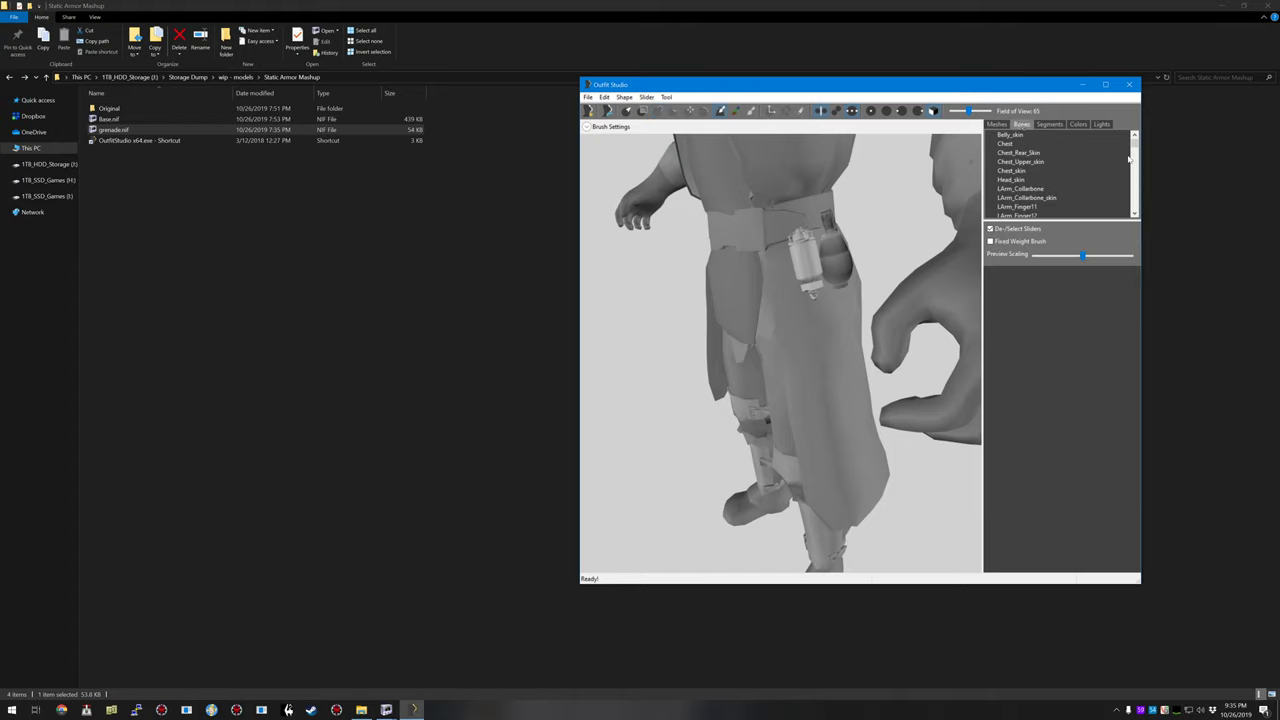
left_click_drag(1134, 142, 1137, 203)
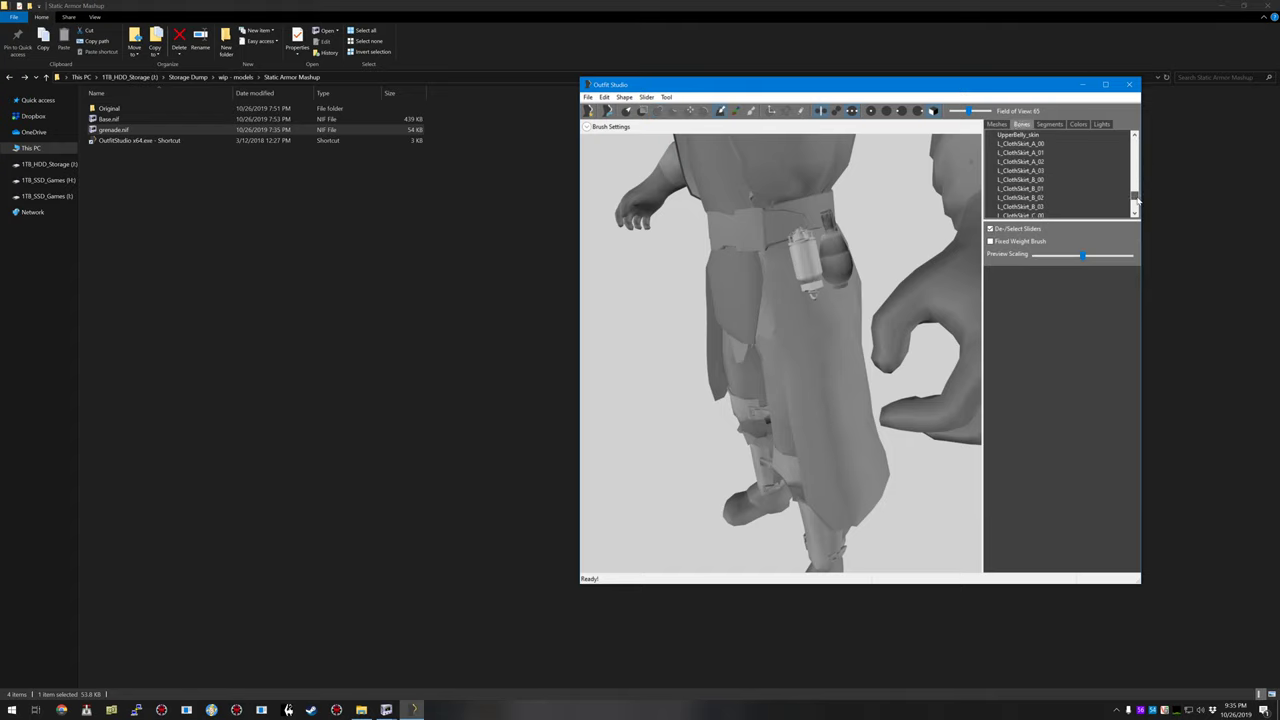
scroll(1137, 203, "up", 1)
left_click(1027, 142)
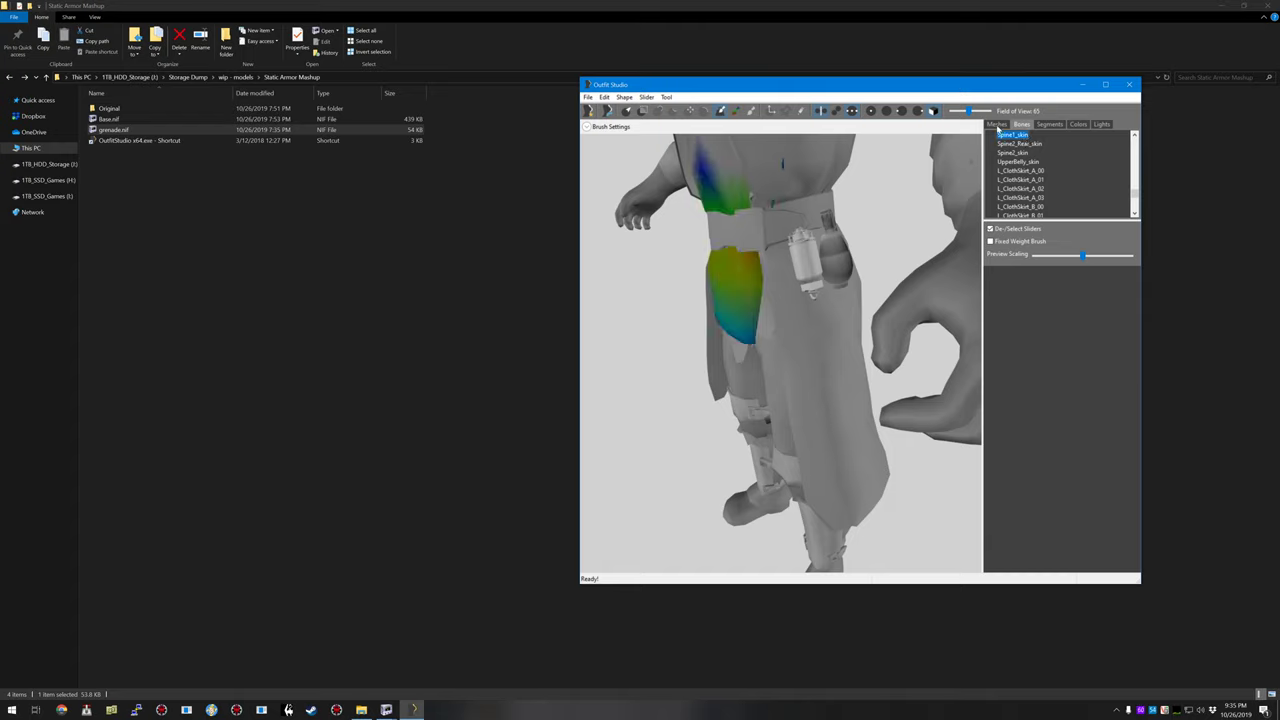
left_click(997, 124)
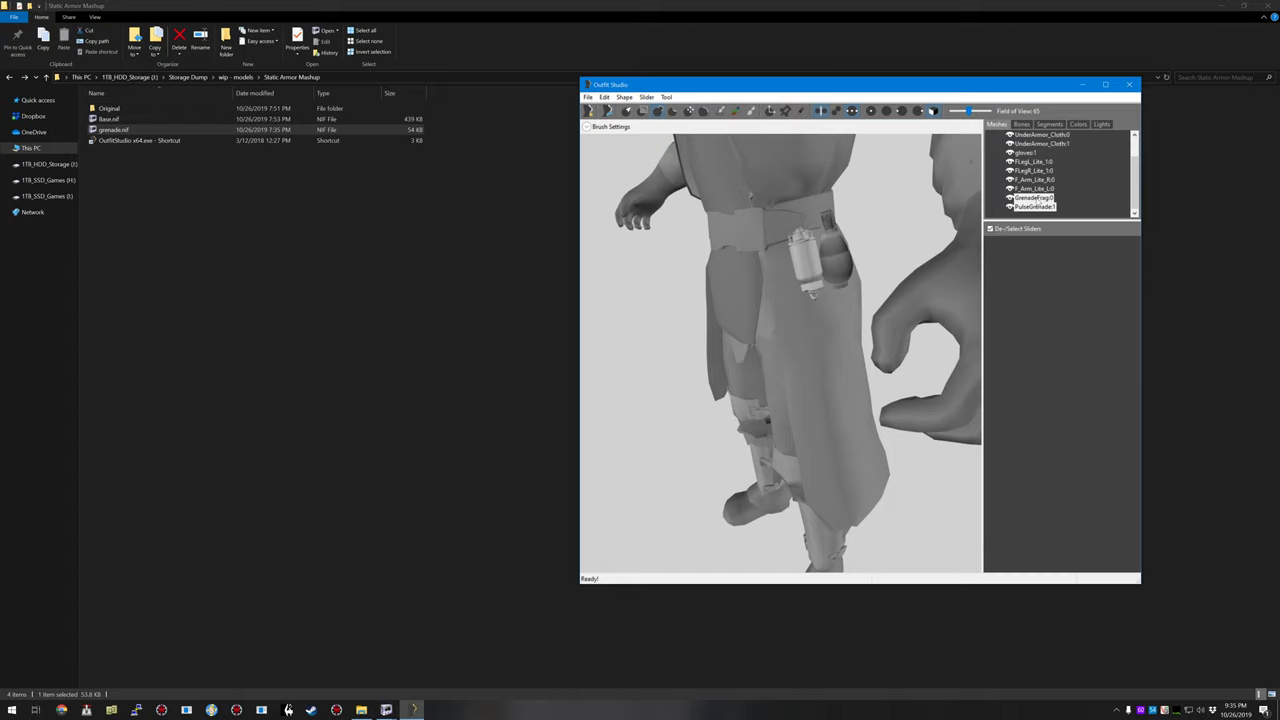
Step: Copy bone weights from the reference onto both grenade meshes with search radius 6.273
right_click(1036, 199)
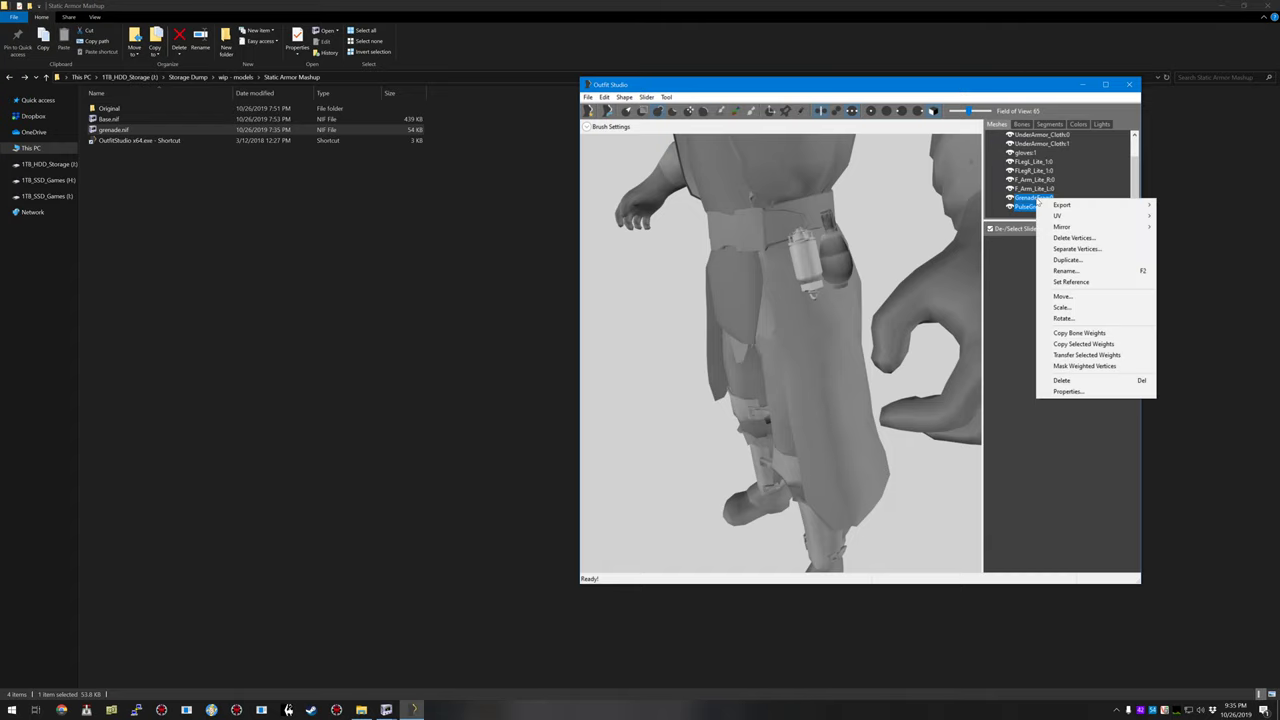
left_click(1115, 345)
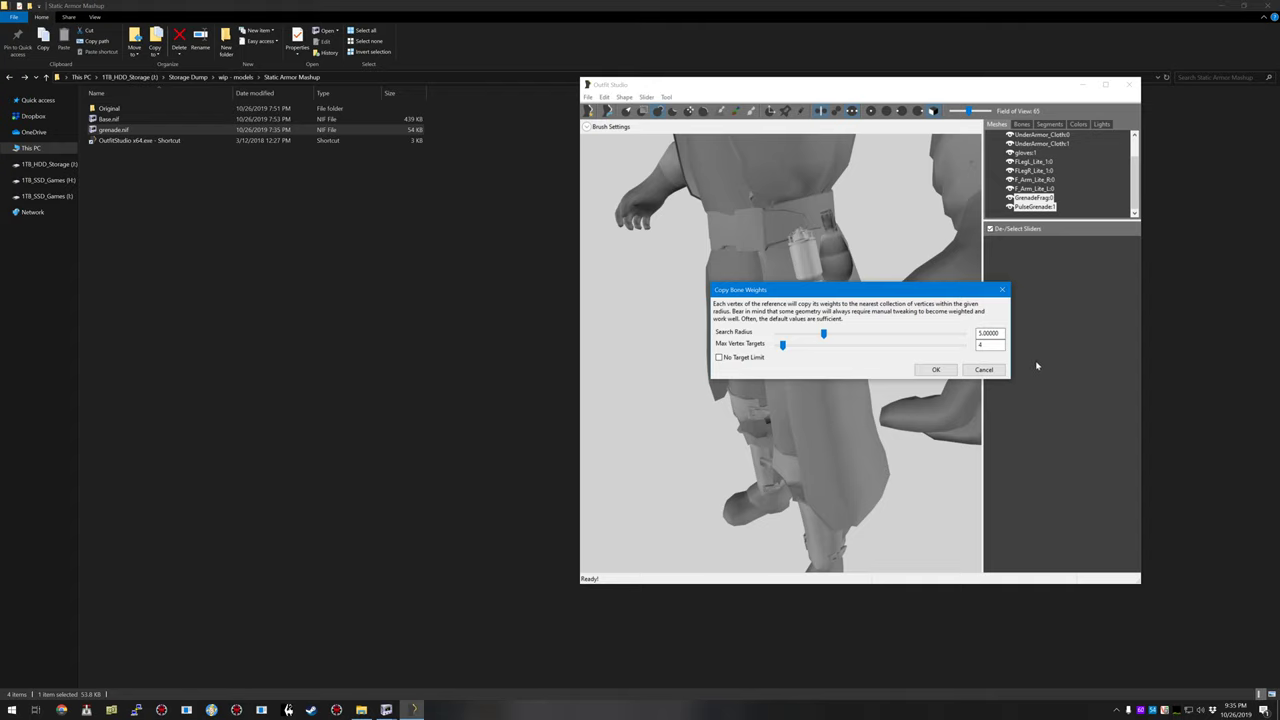
left_click_drag(825, 335, 875, 336)
left_click(937, 371)
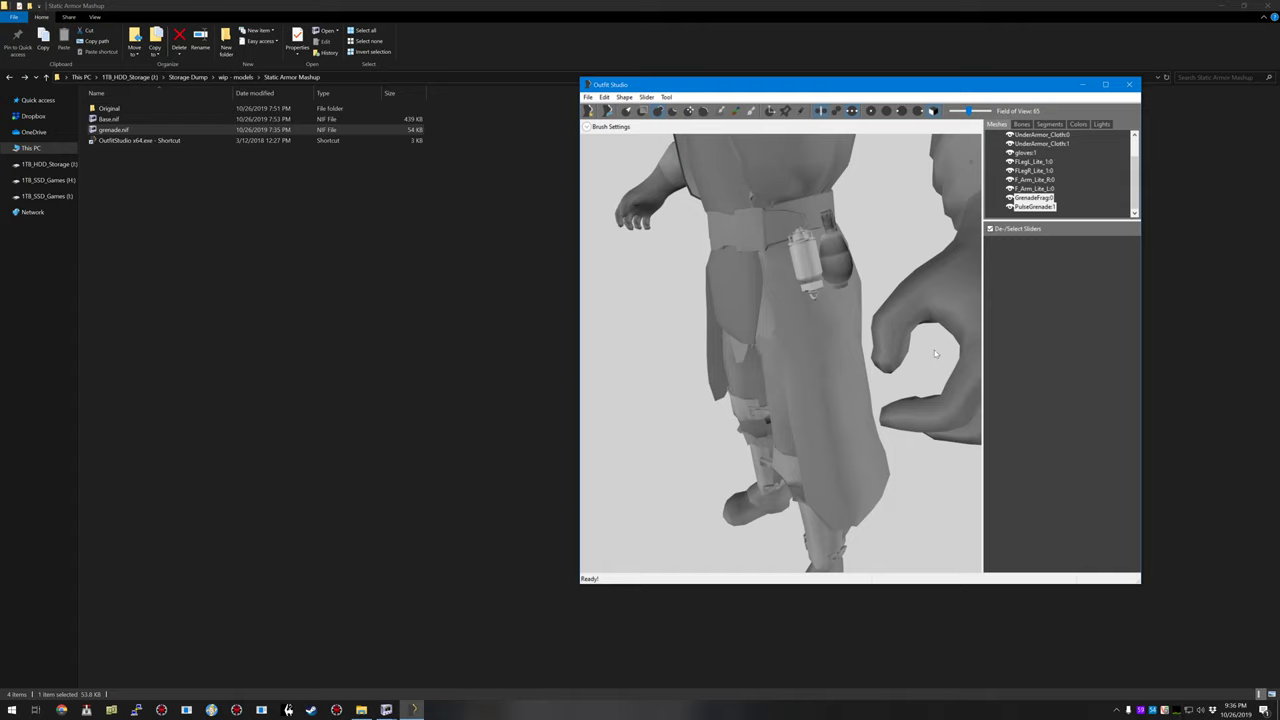
Step: Show the Spine1_skin weight colours across the armour and both grenades
left_click(1022, 126)
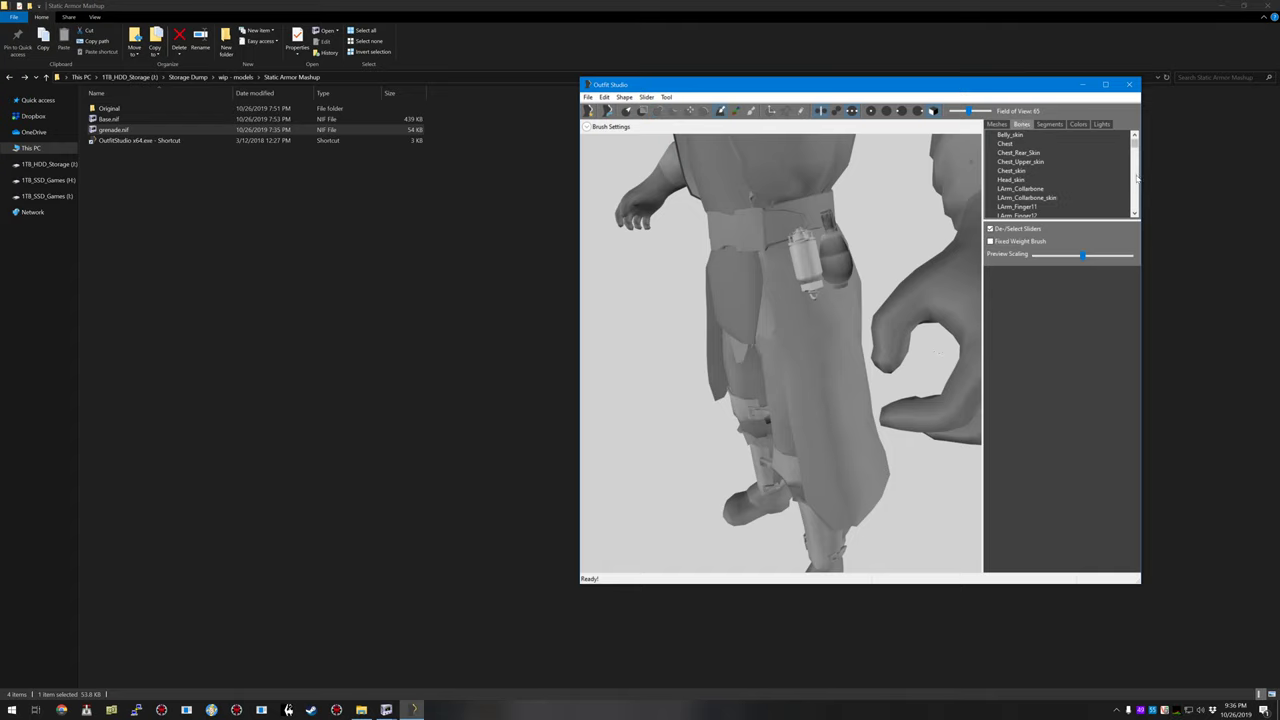
scroll(1134, 194, "down", 3)
scroll(1134, 194, "down", 10)
left_click(1013, 206)
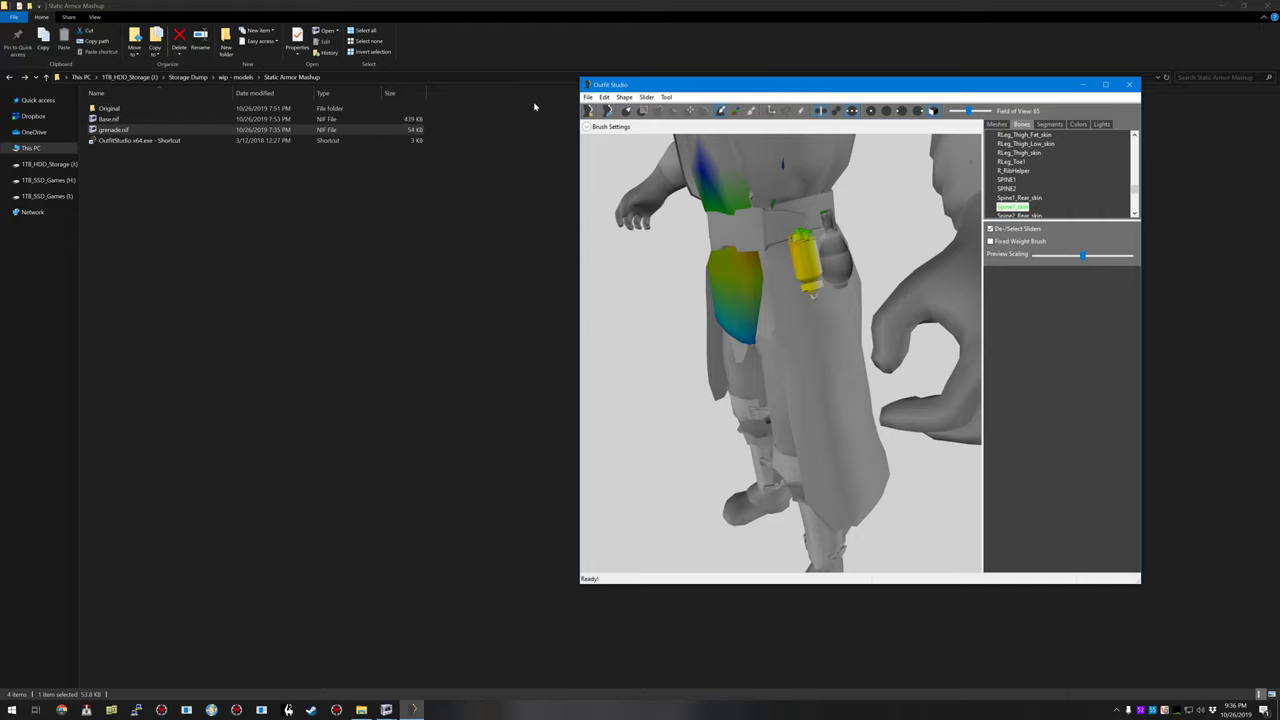
Step: Set weight brush size and strength to 1.000 and paint both grenades solid red
left_click(588, 128)
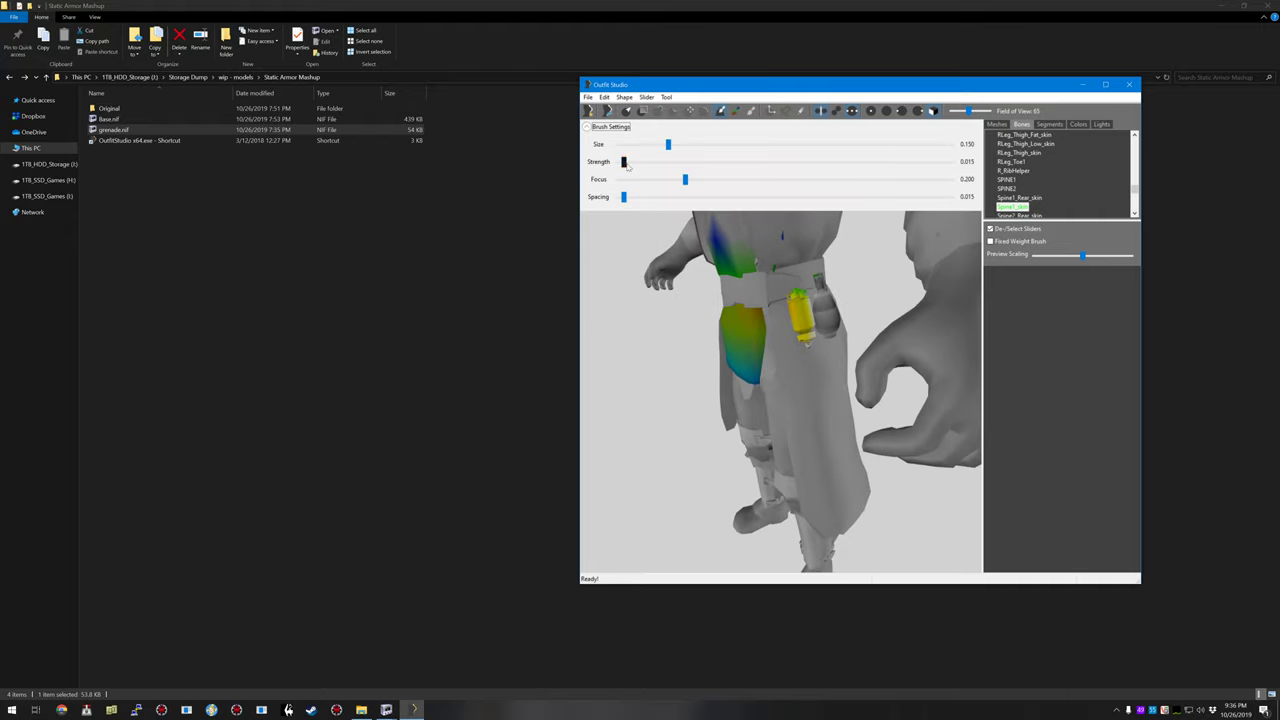
left_click_drag(668, 144, 976, 170)
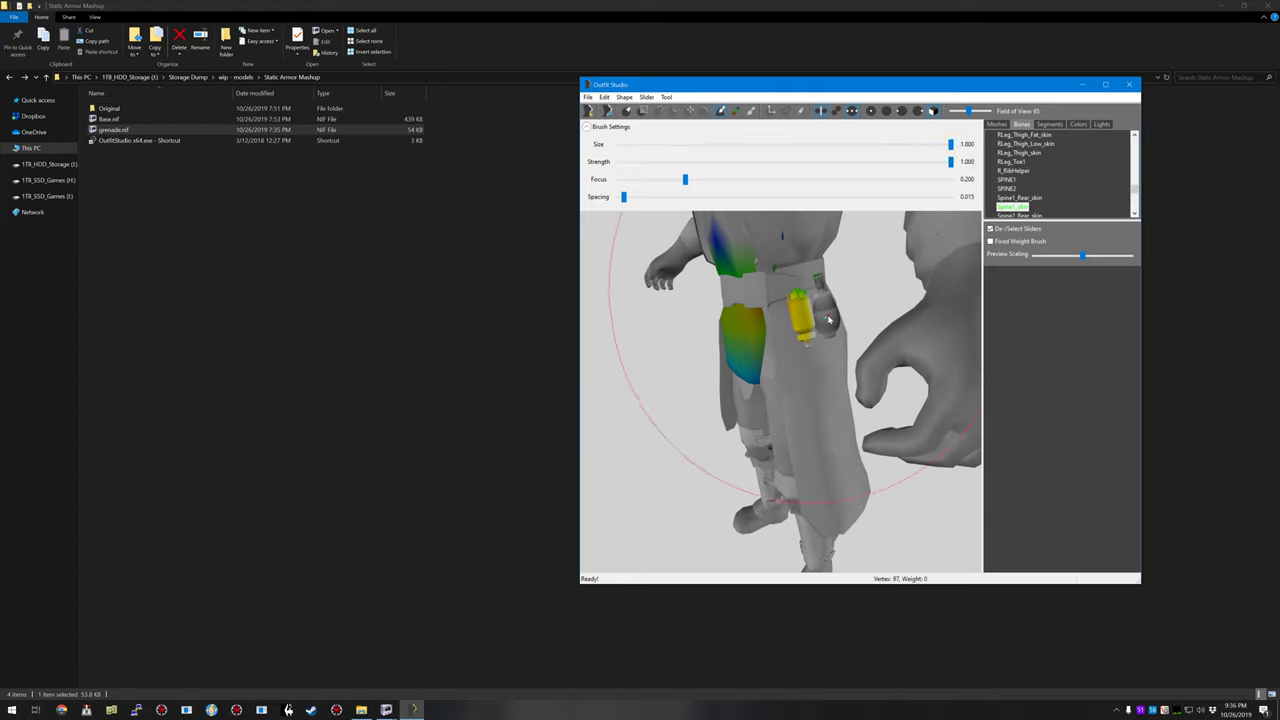
left_click_drag(829, 320, 818, 312)
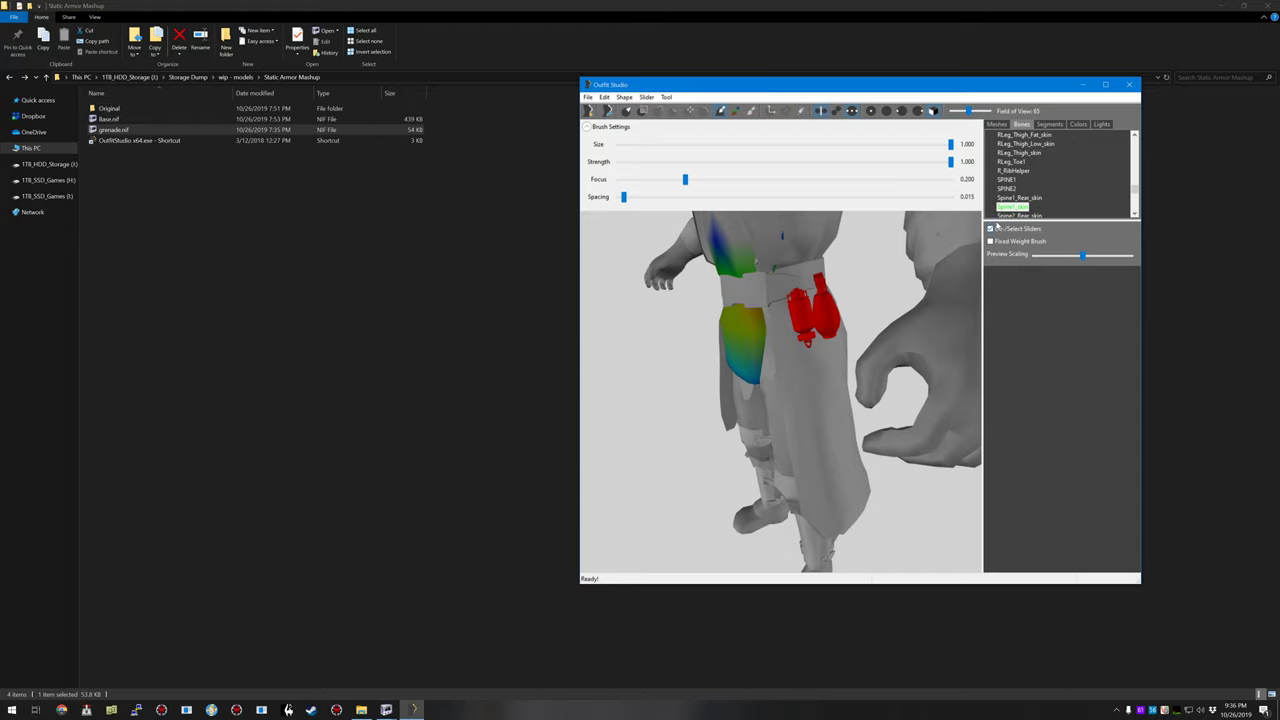
Step: Enable Sub Index on GrenadeFrag0 and confirm it belongs to Segment #3
left_click(999, 124)
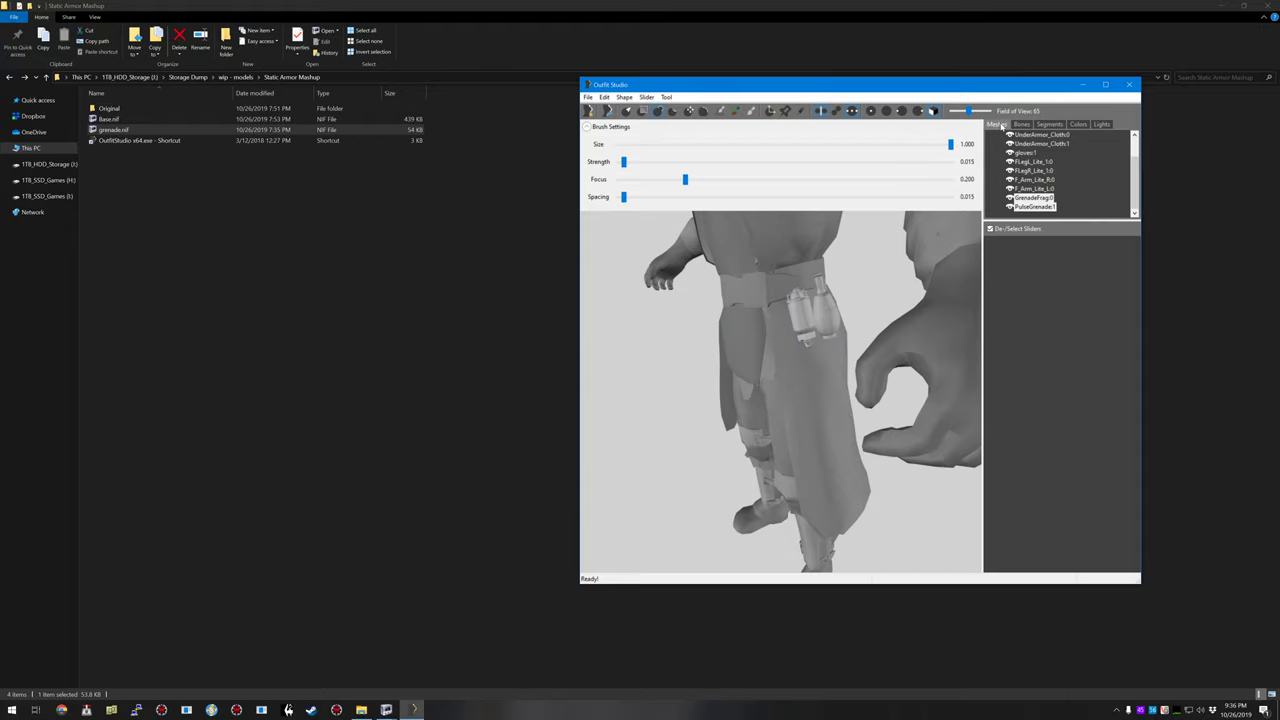
left_click(586, 127)
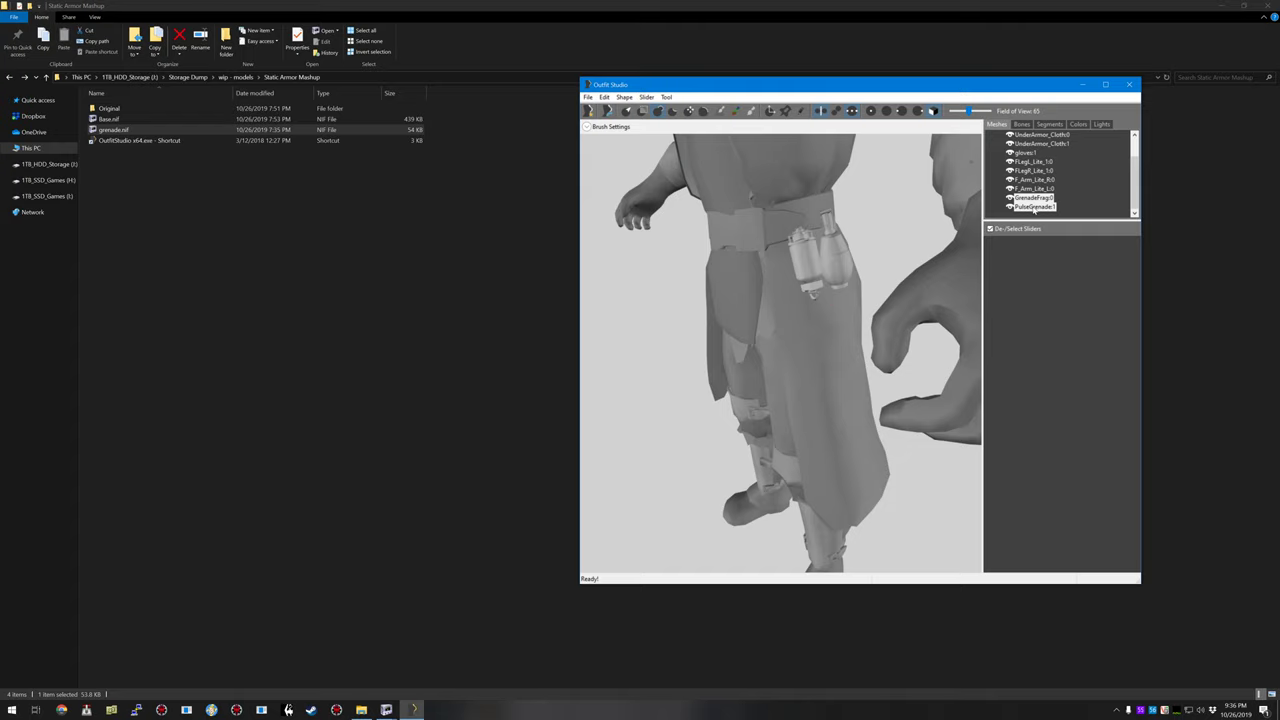
left_click(1036, 199)
right_click(1033, 198)
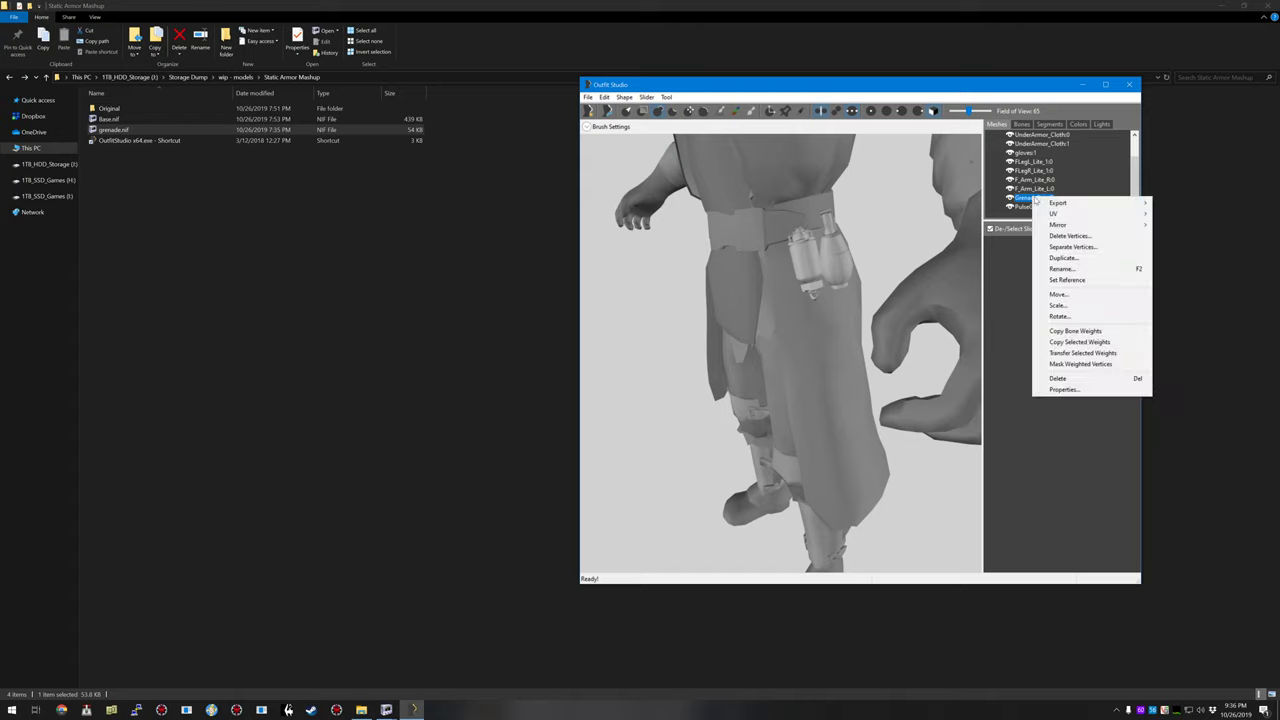
left_click(1066, 389)
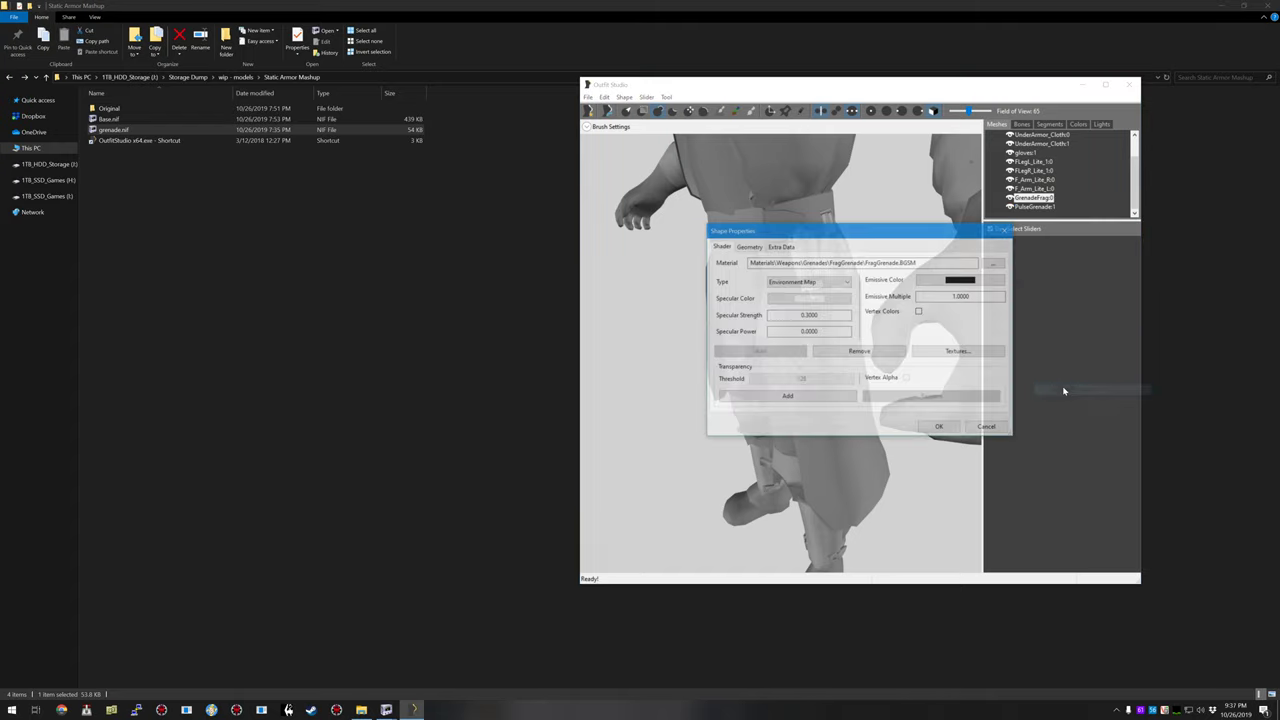
left_click(749, 247)
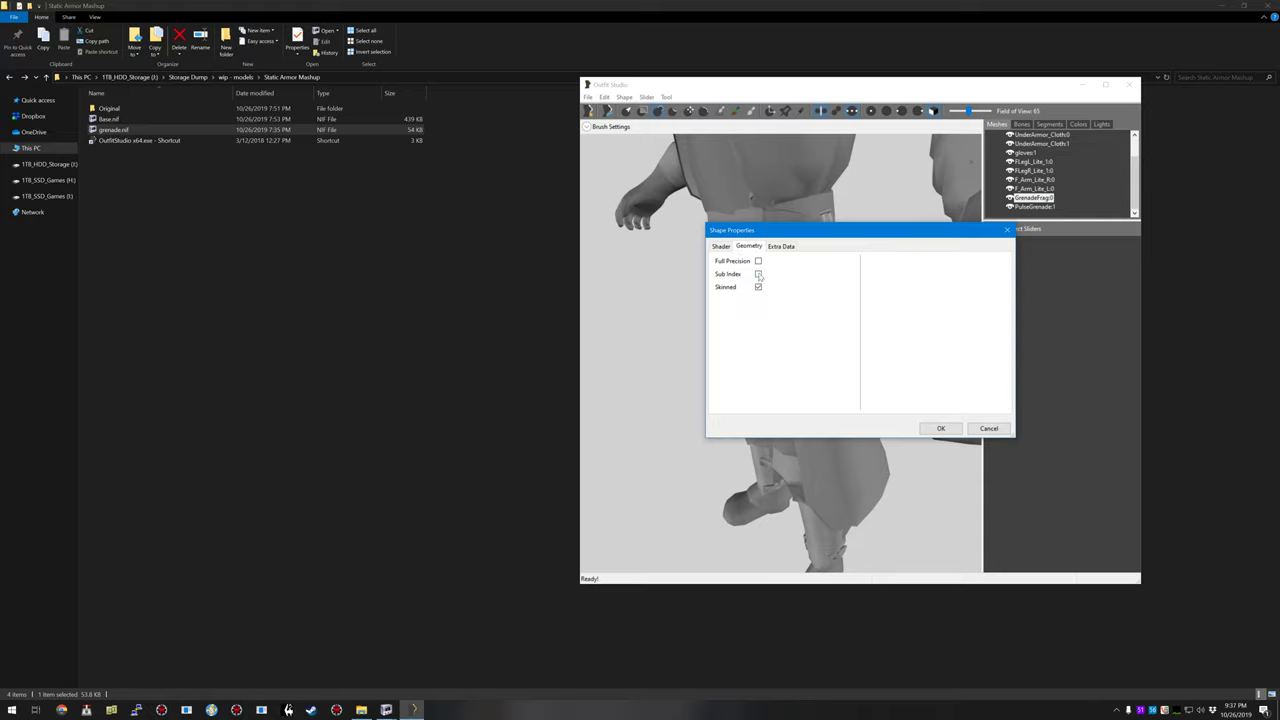
left_click(940, 428)
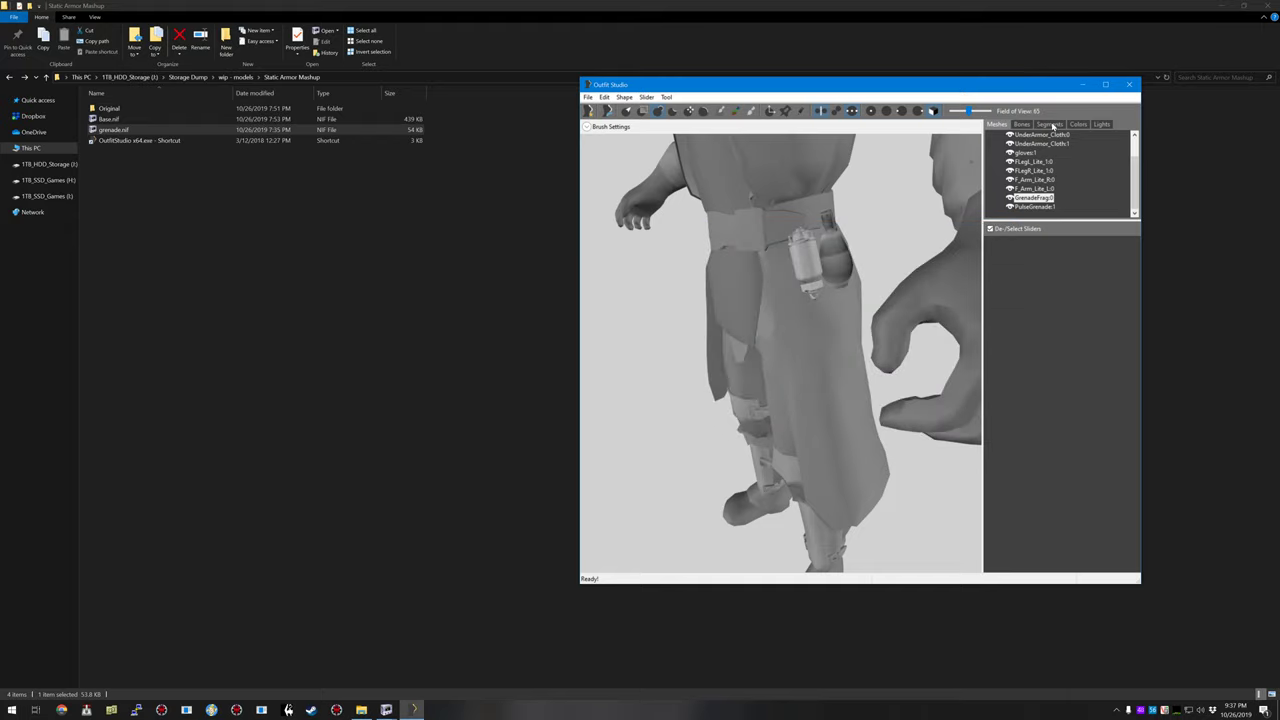
left_click(1050, 124)
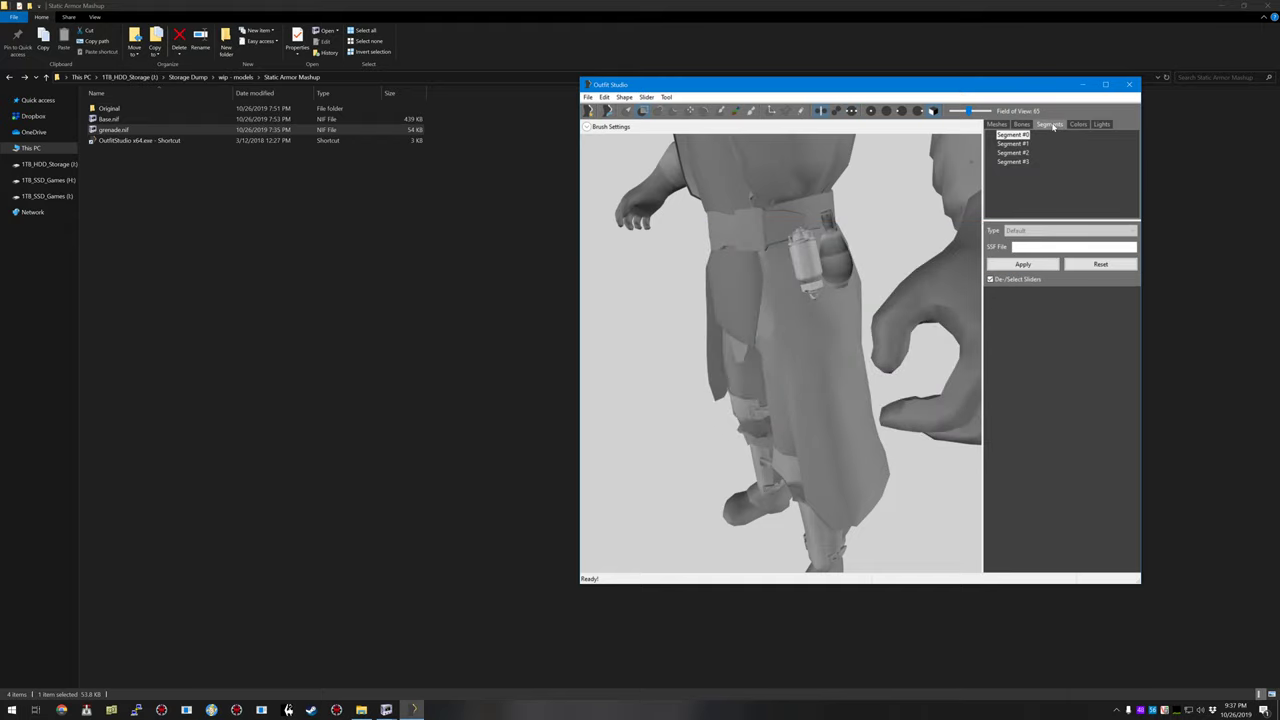
left_click(1018, 162)
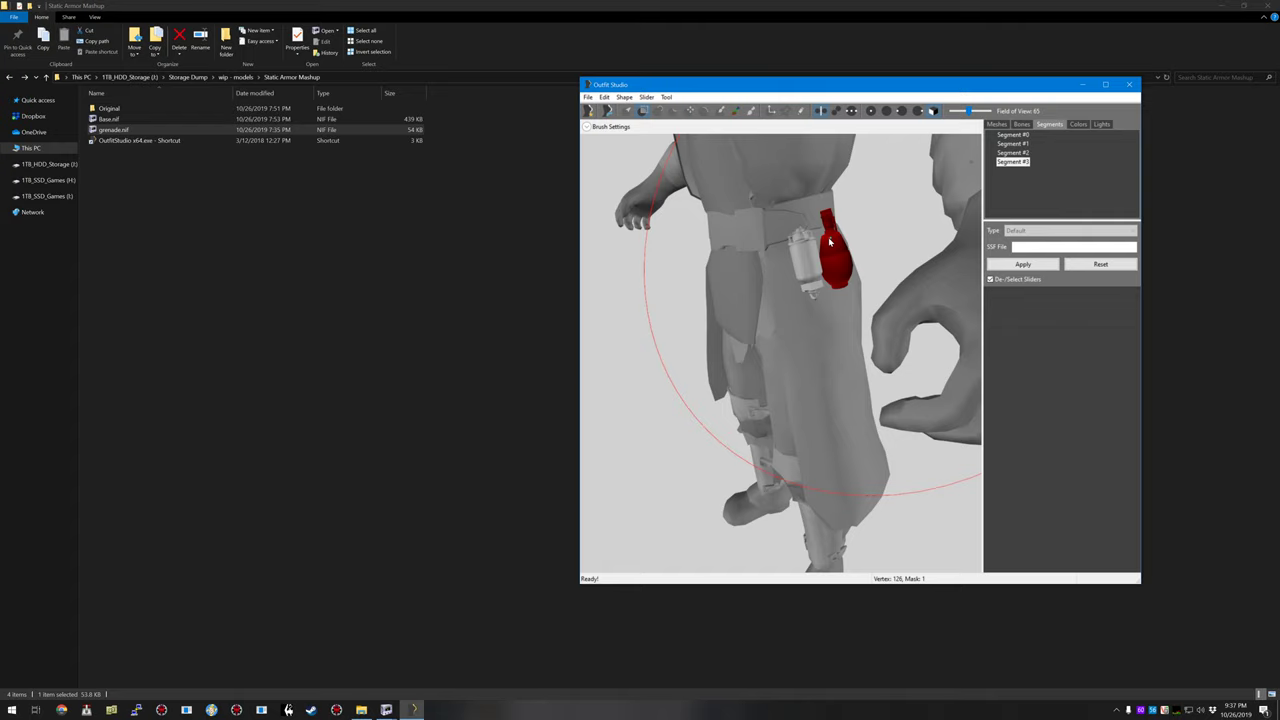
Step: Enable Sub Index in PulseGrenade1's geometry properties
left_click(998, 125)
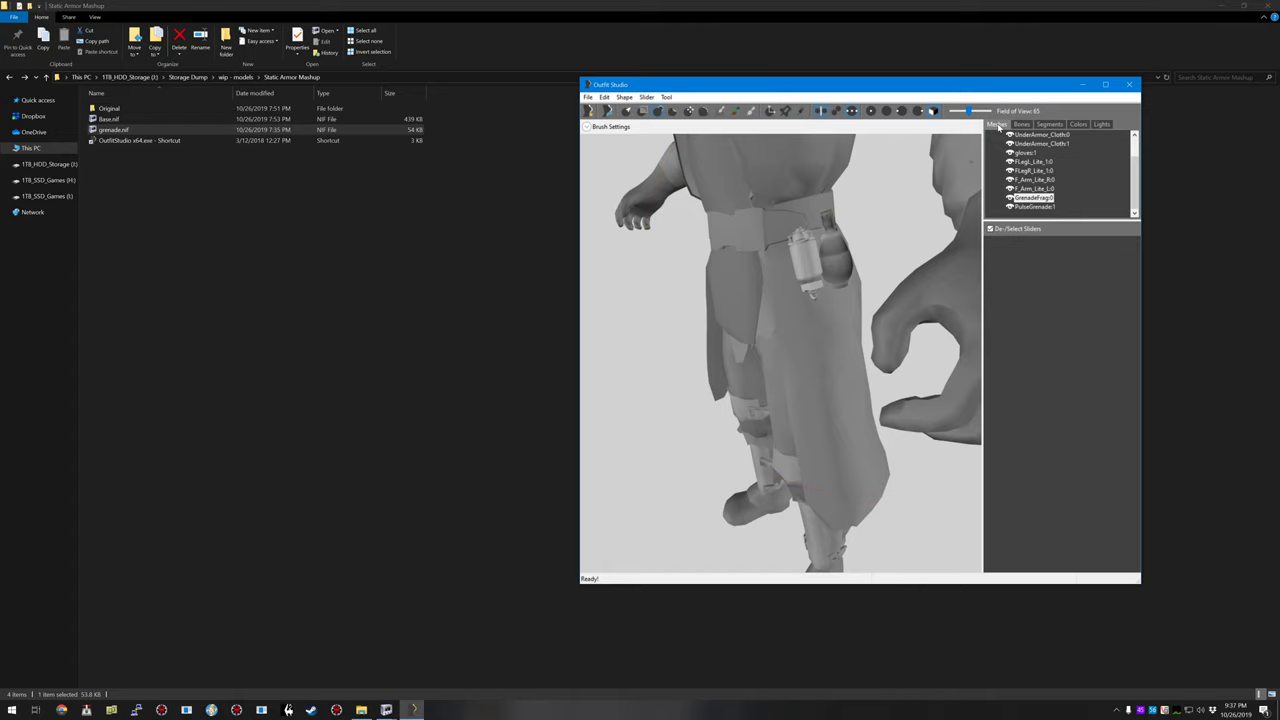
double_click(1040, 207)
left_click(749, 246)
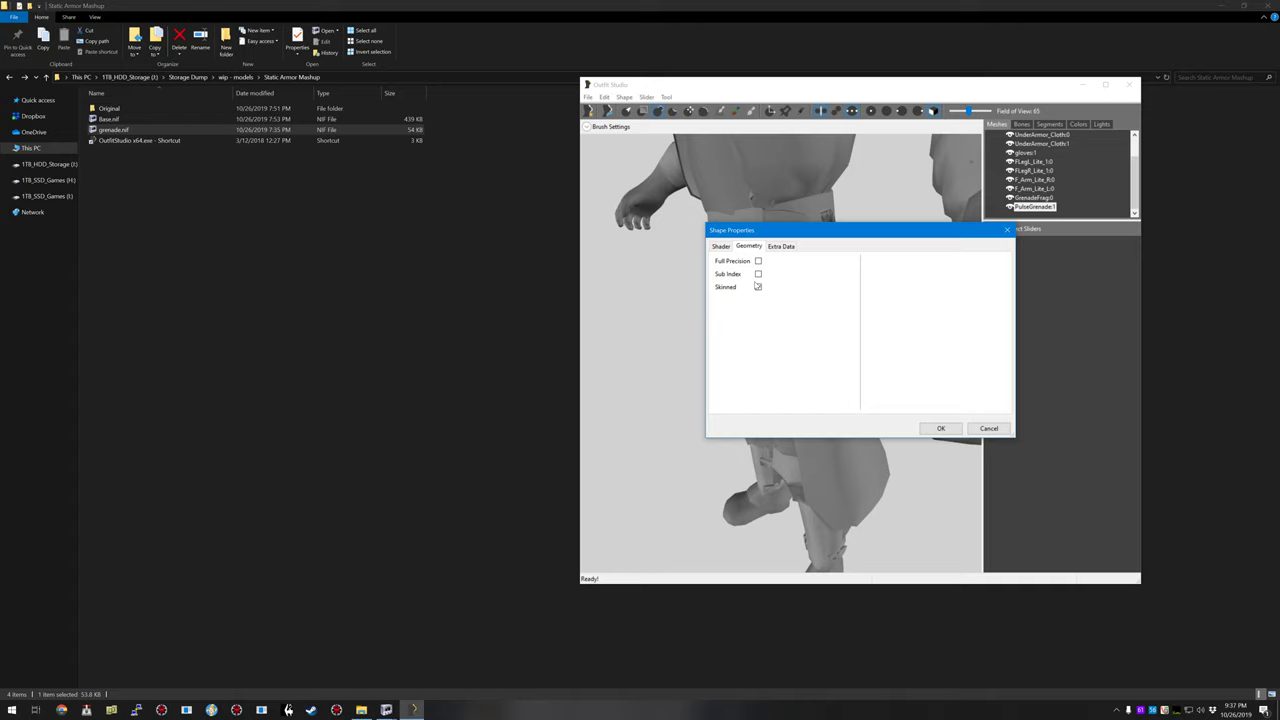
left_click(758, 274)
left_click(942, 429)
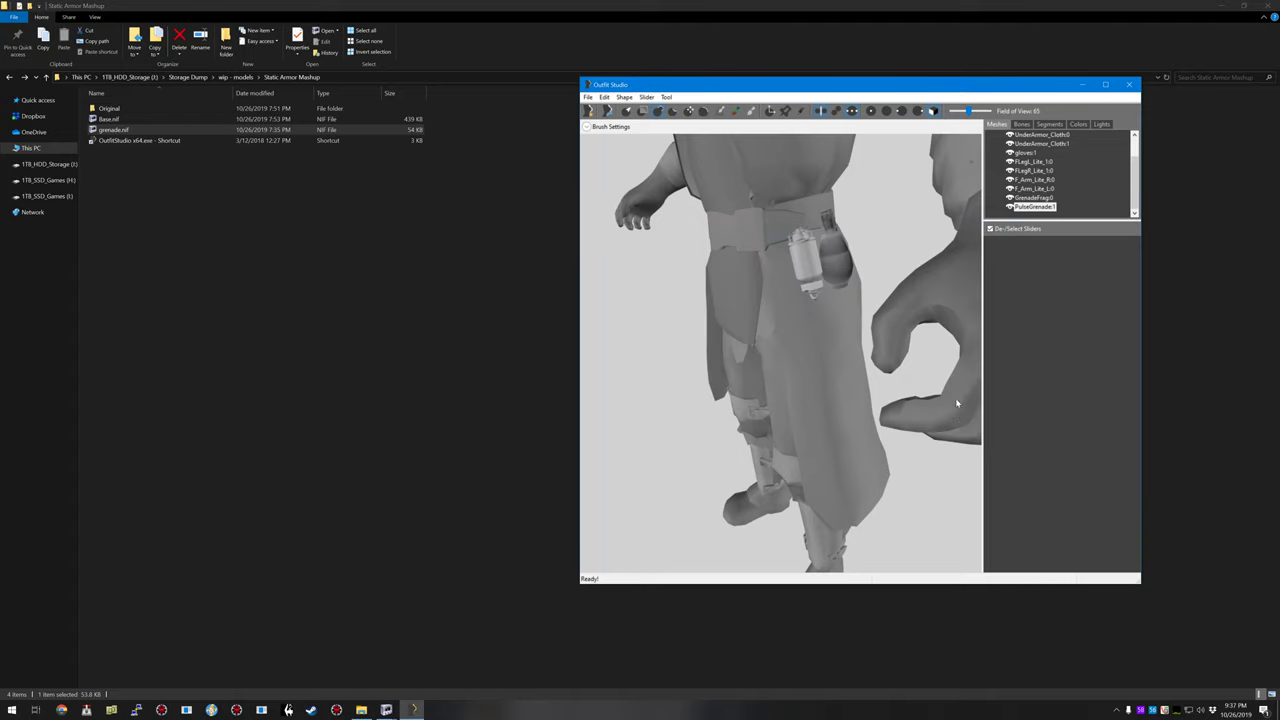
Step: Export to NIF with reference as test.nif, keeping the Base.nif cloth data
left_click(588, 97)
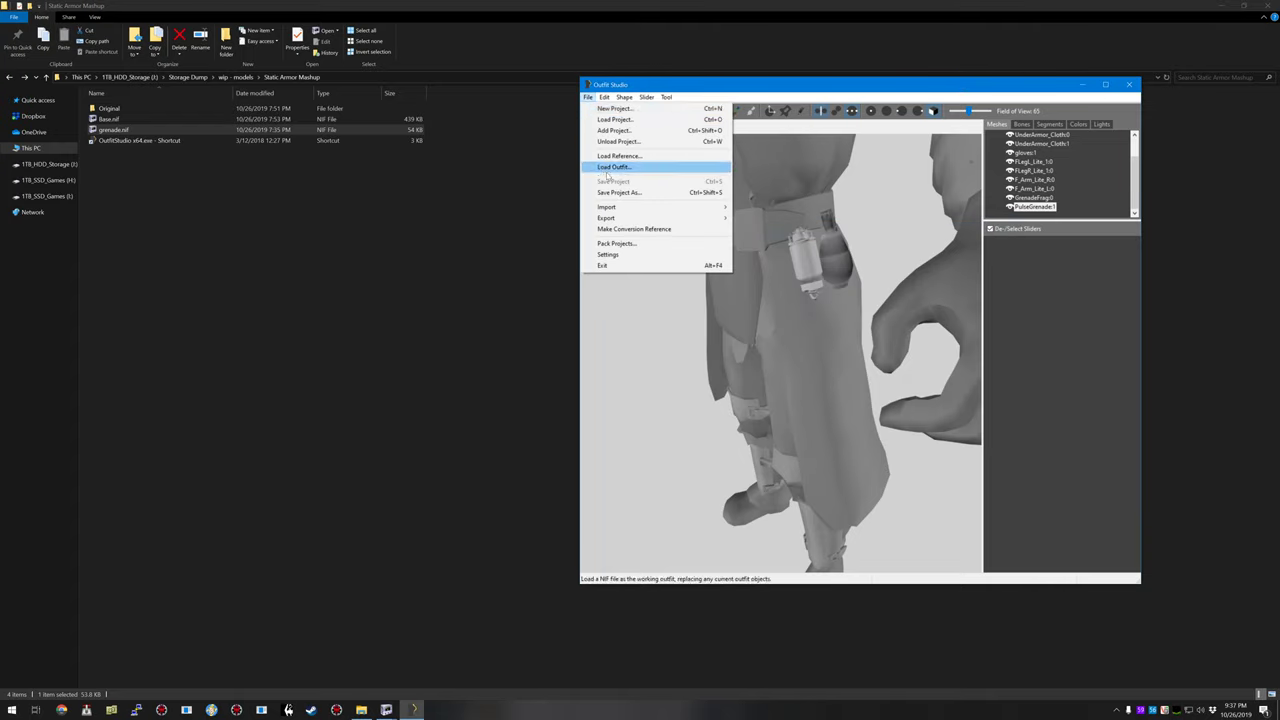
mouse_move(618, 219)
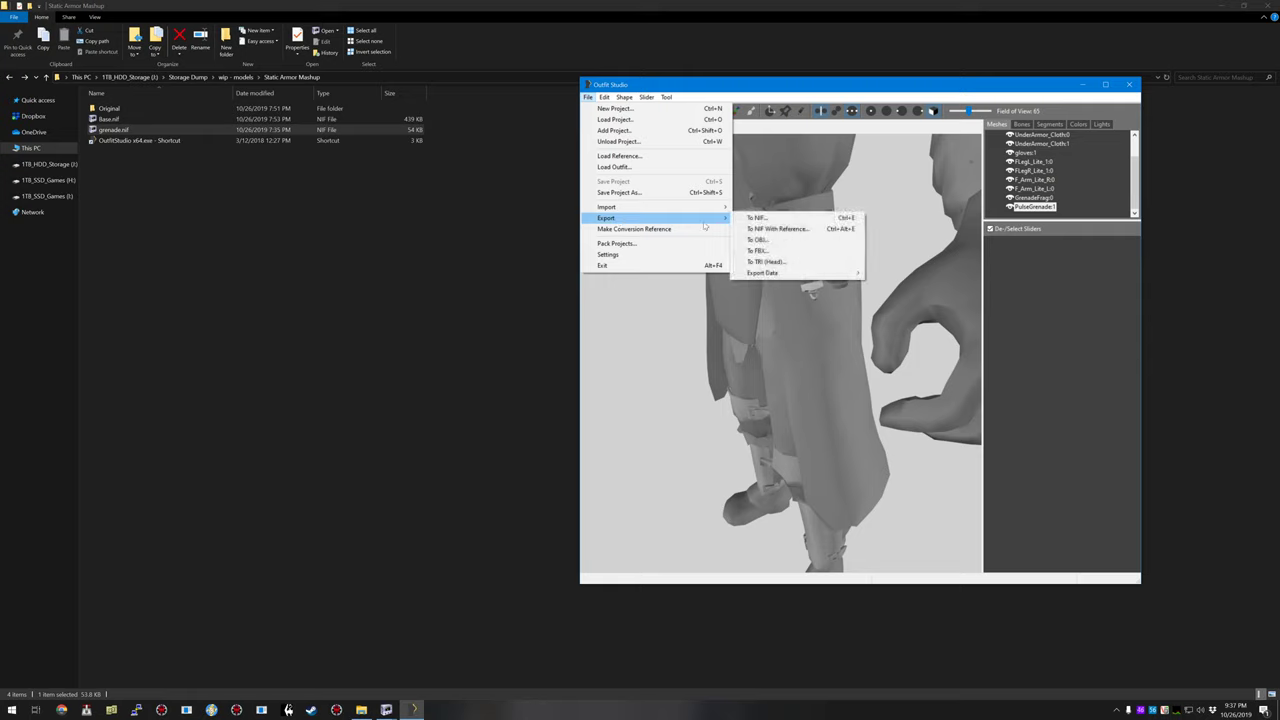
left_click(819, 229)
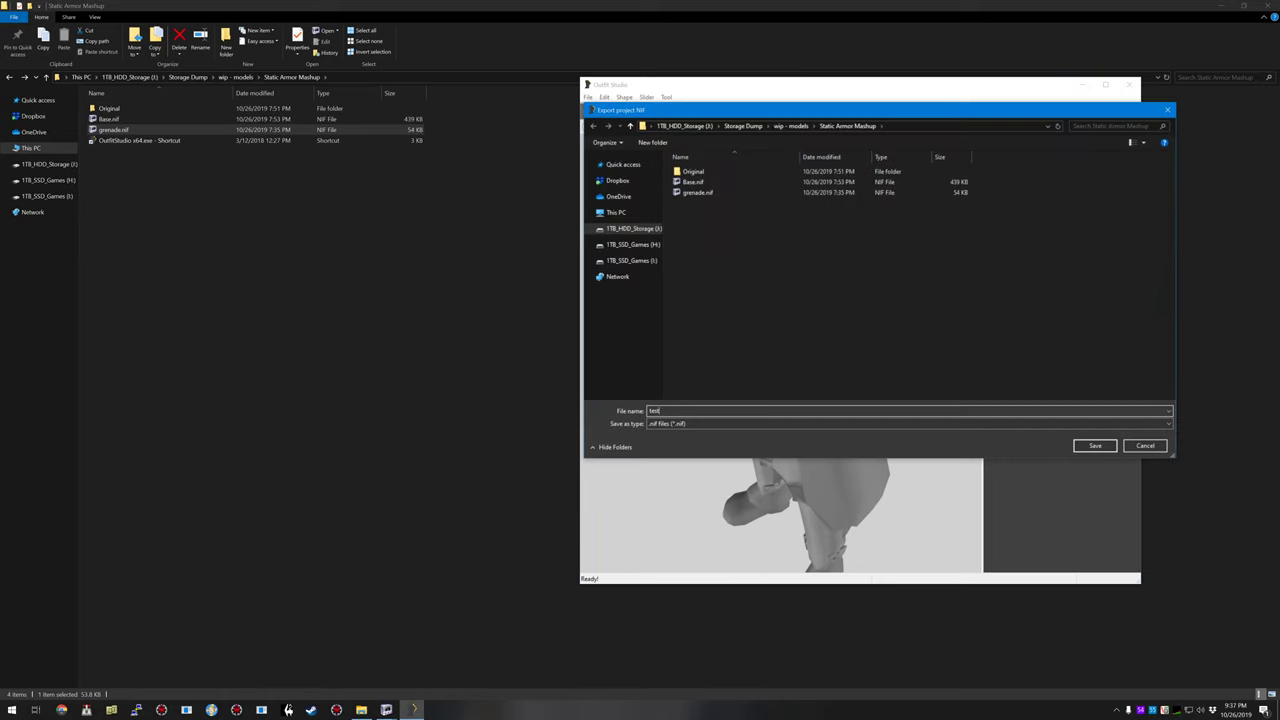
key("Return")
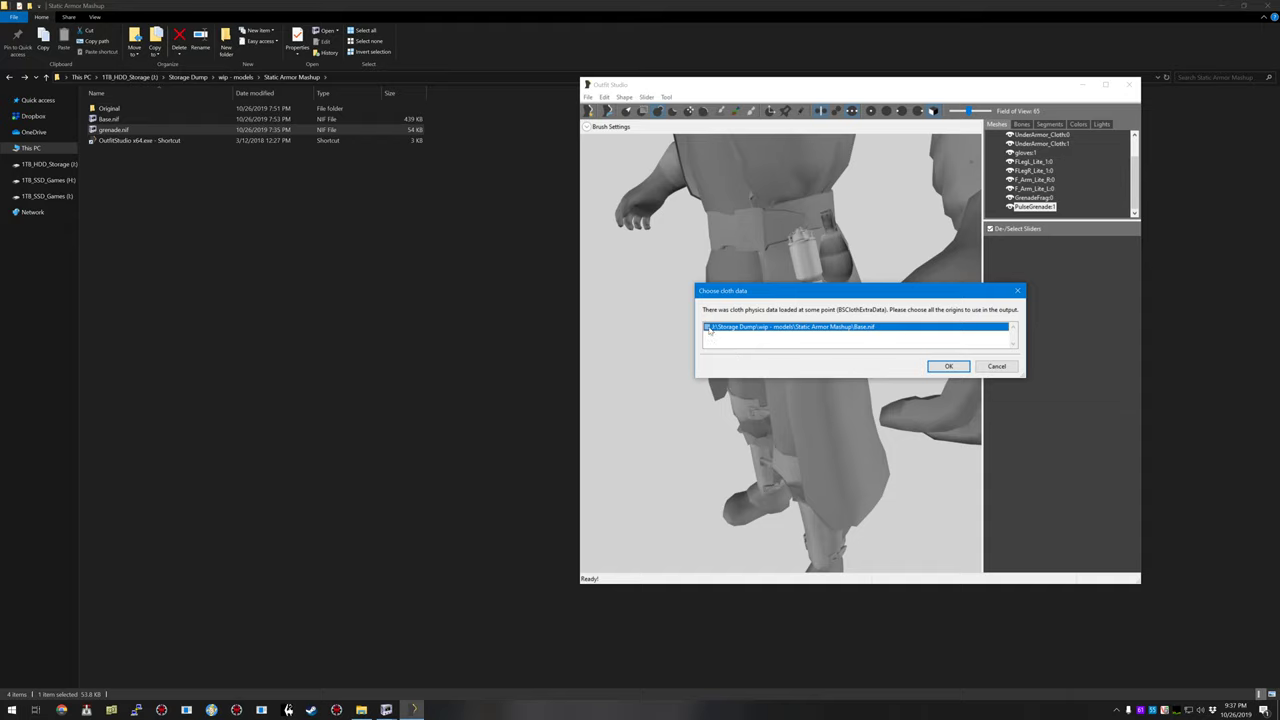
left_click(954, 369)
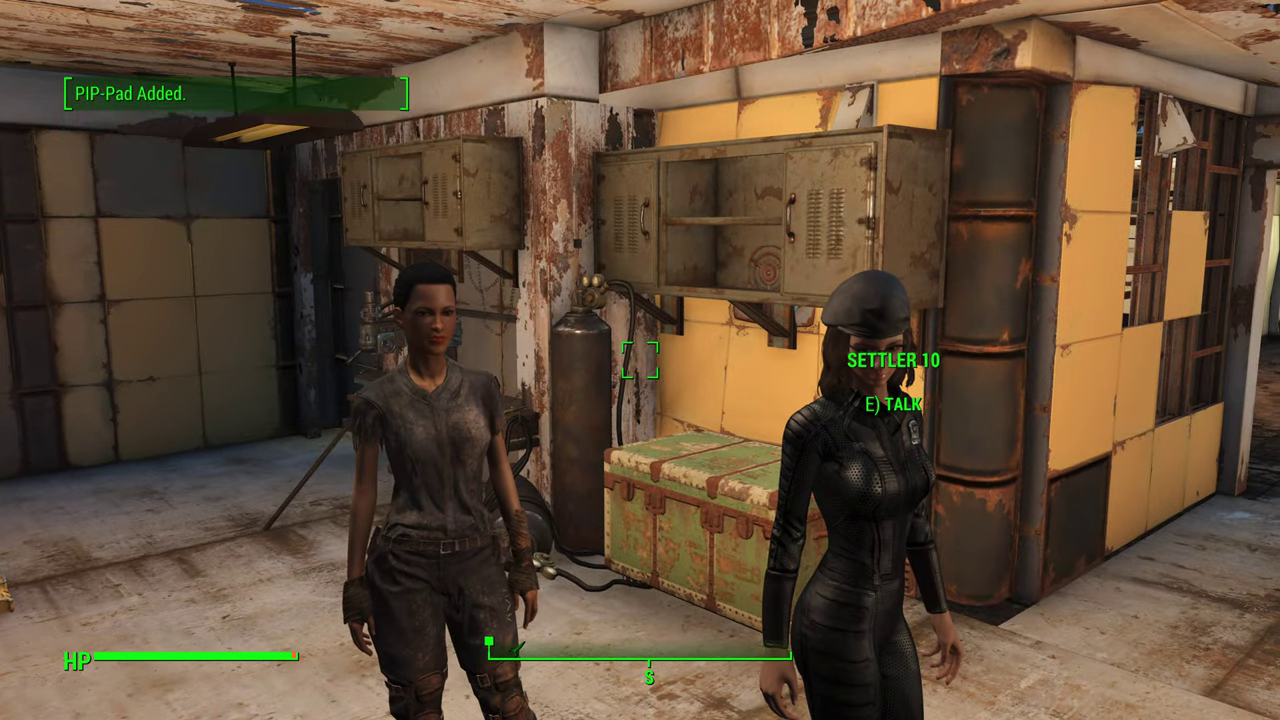
Step: Talk to Settler 10, then open the Pip-Boy inventory to find the newly exported outfit
key("e")
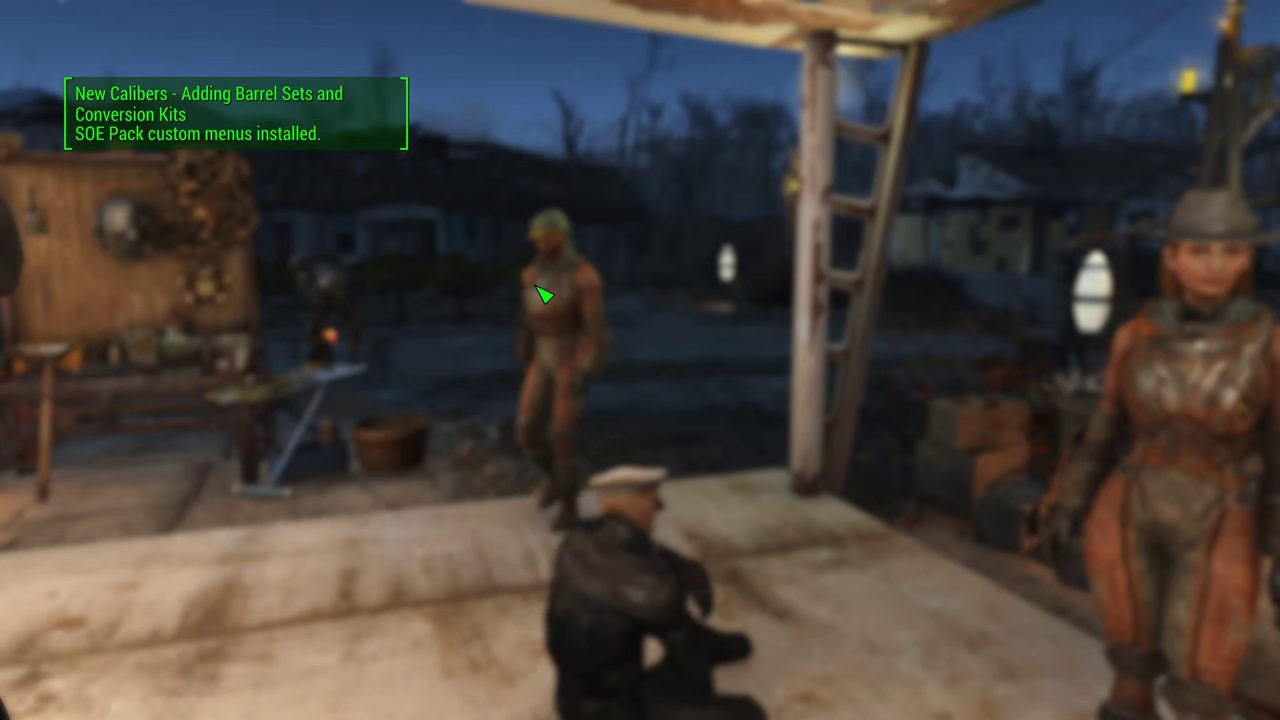
key("Tab")
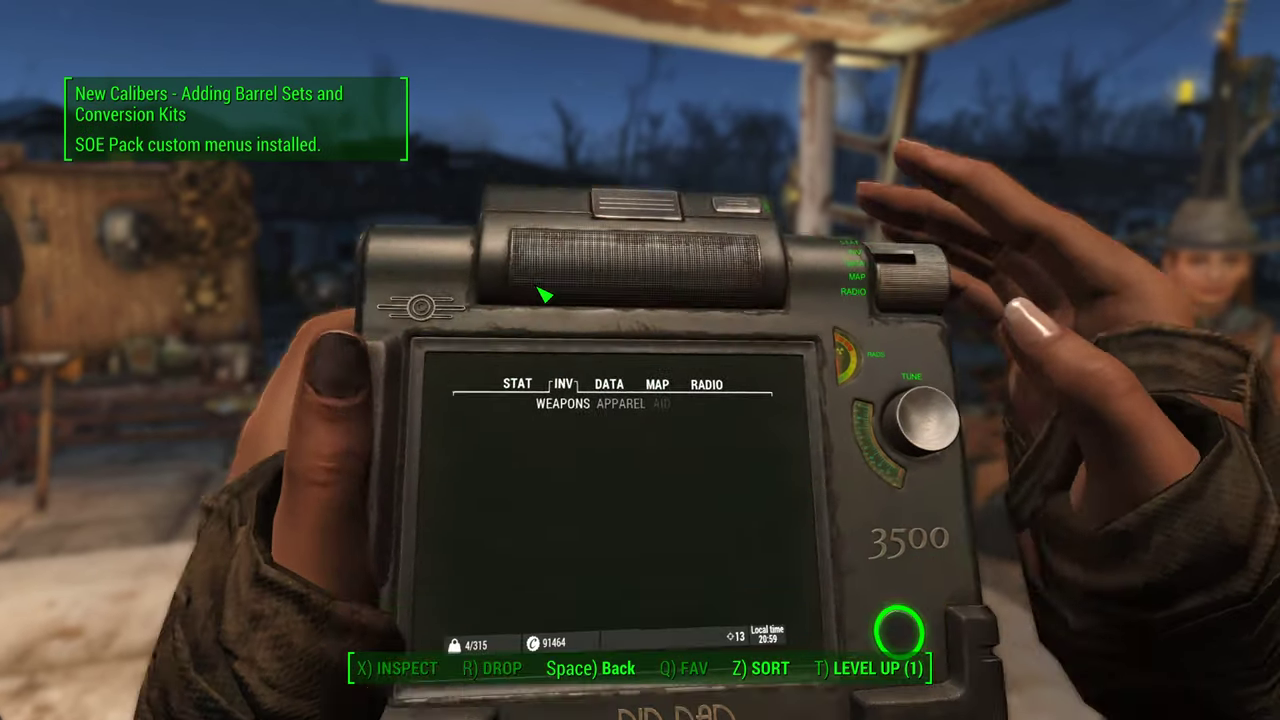